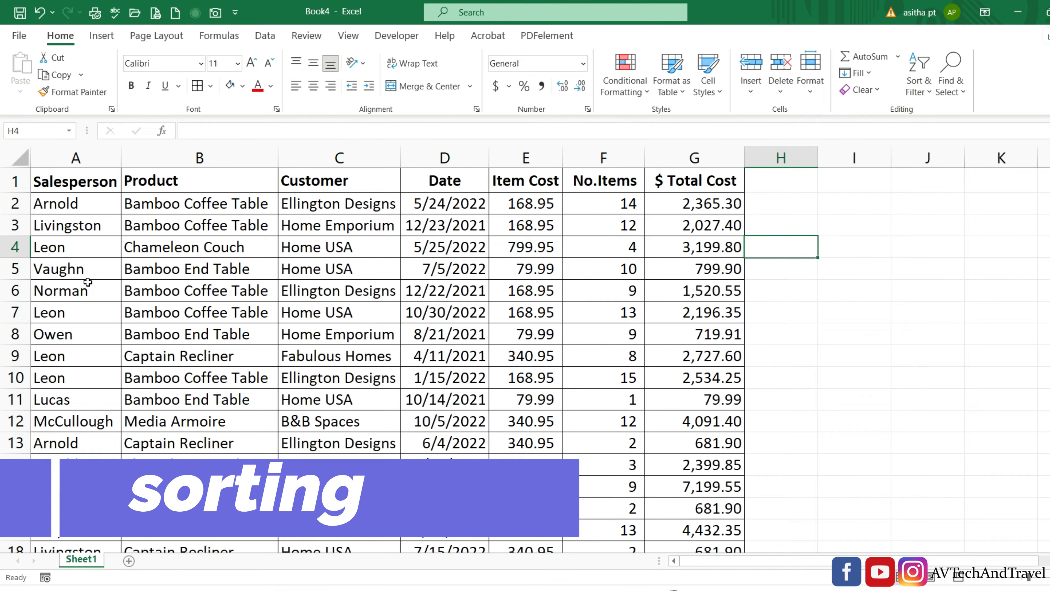
# Sort the sales table by the Salesperson column from A to Z.
pyautogui.click(69, 290)
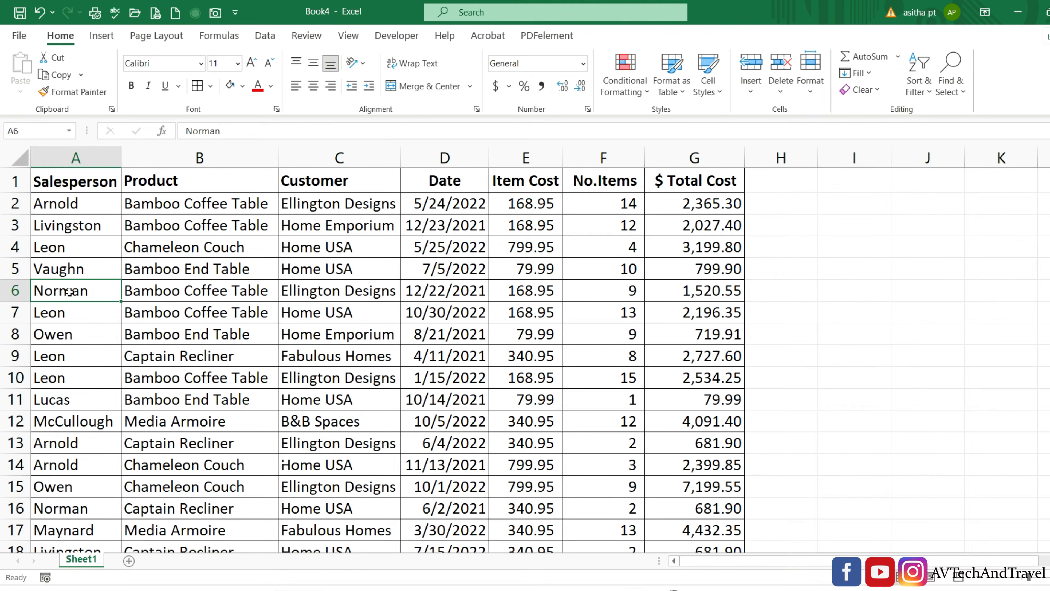
pyautogui.rightClick(68, 291)
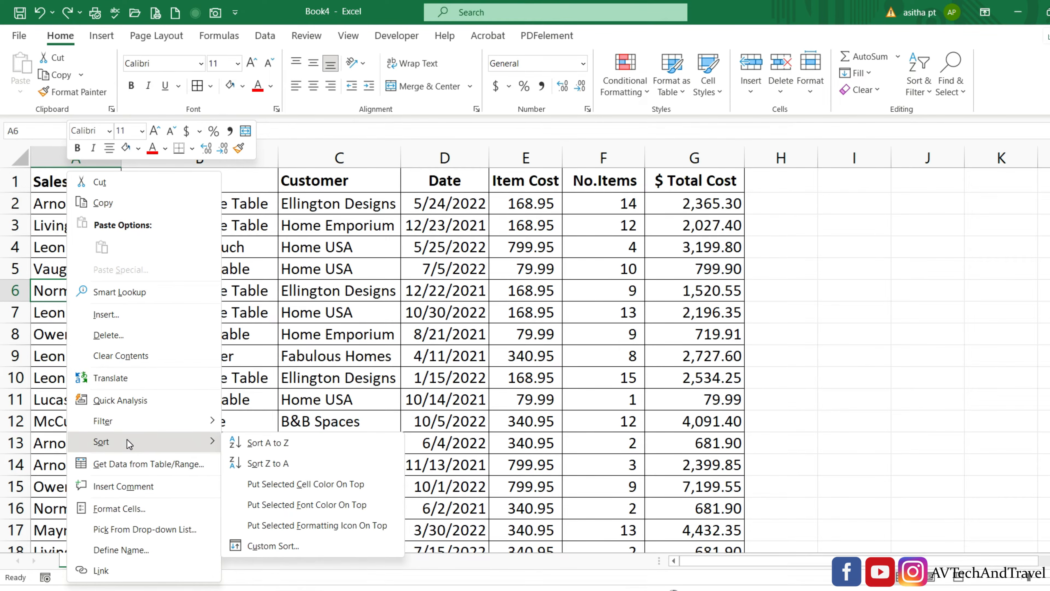
pyautogui.click(265, 36)
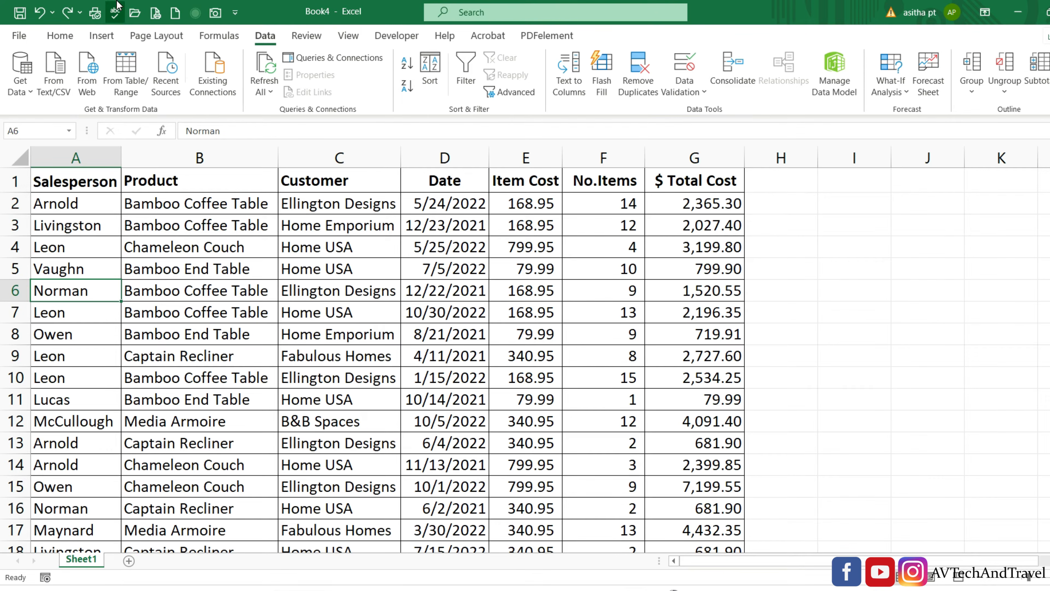
pyautogui.click(60, 37)
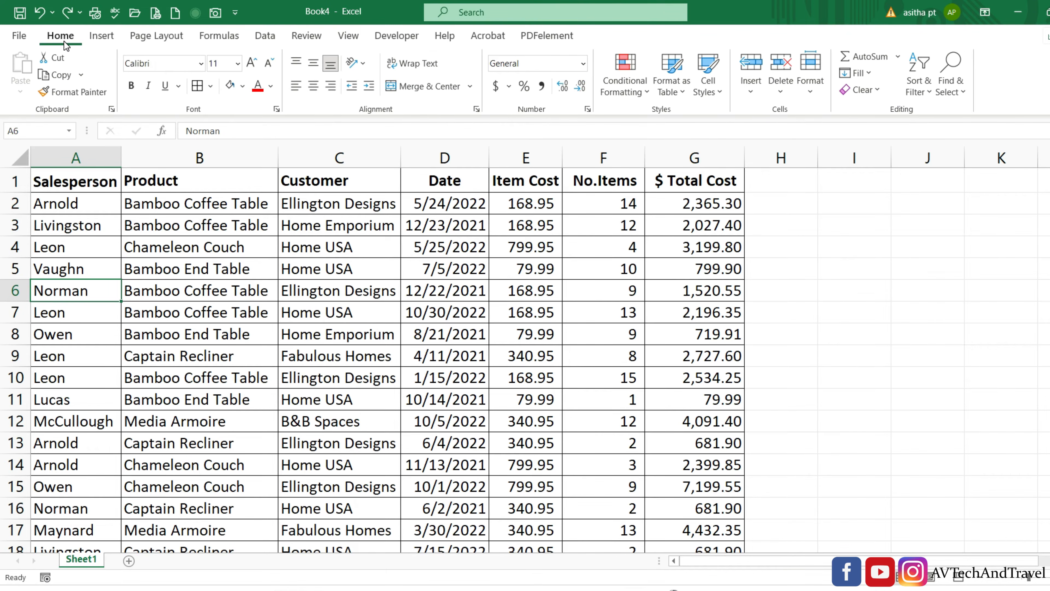
pyautogui.rightClick(63, 292)
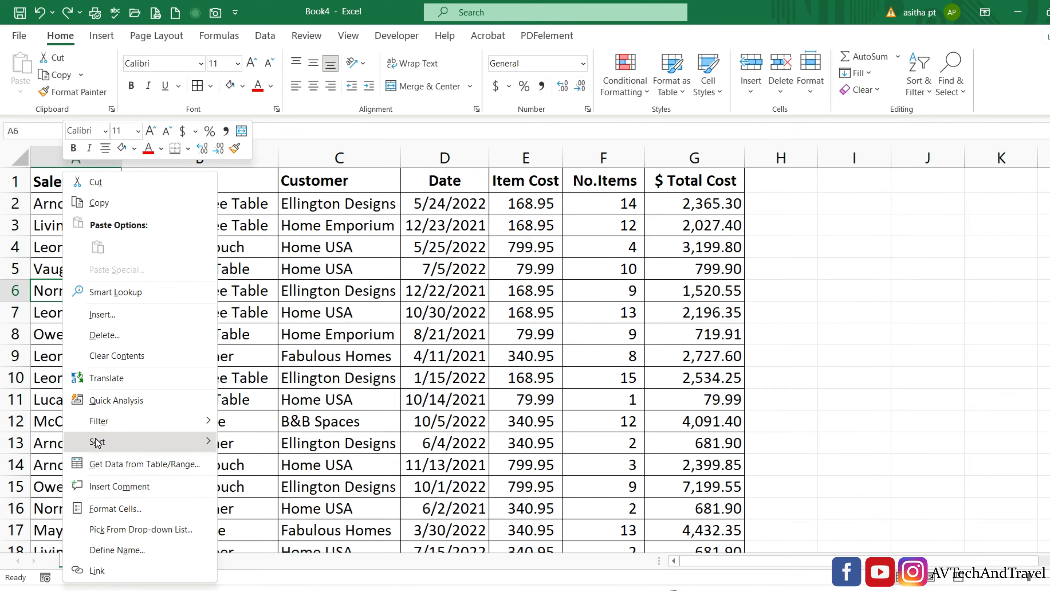
pyautogui.moveTo(97, 449)
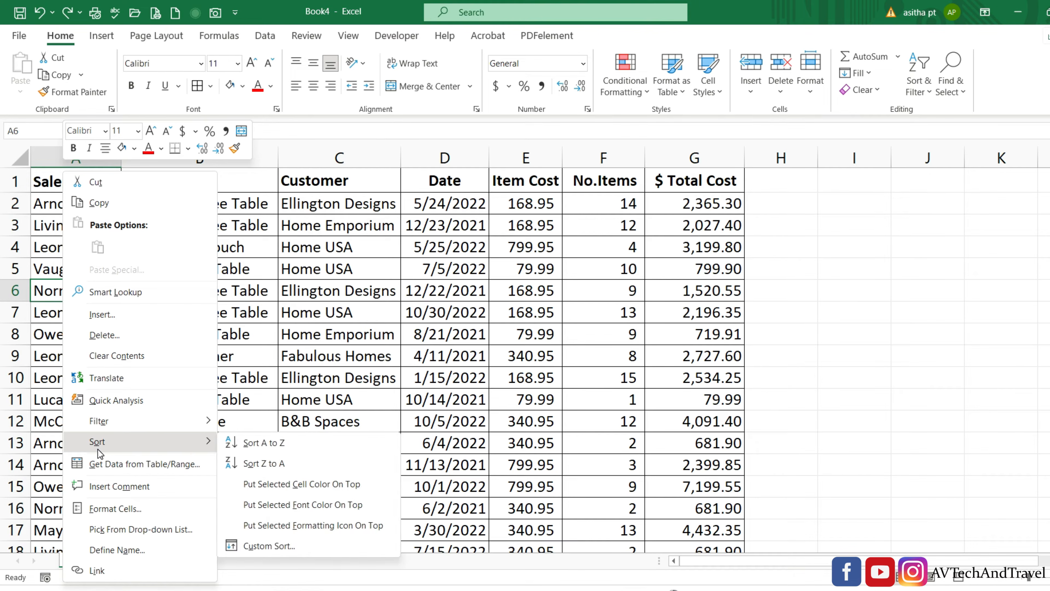
pyautogui.click(233, 447)
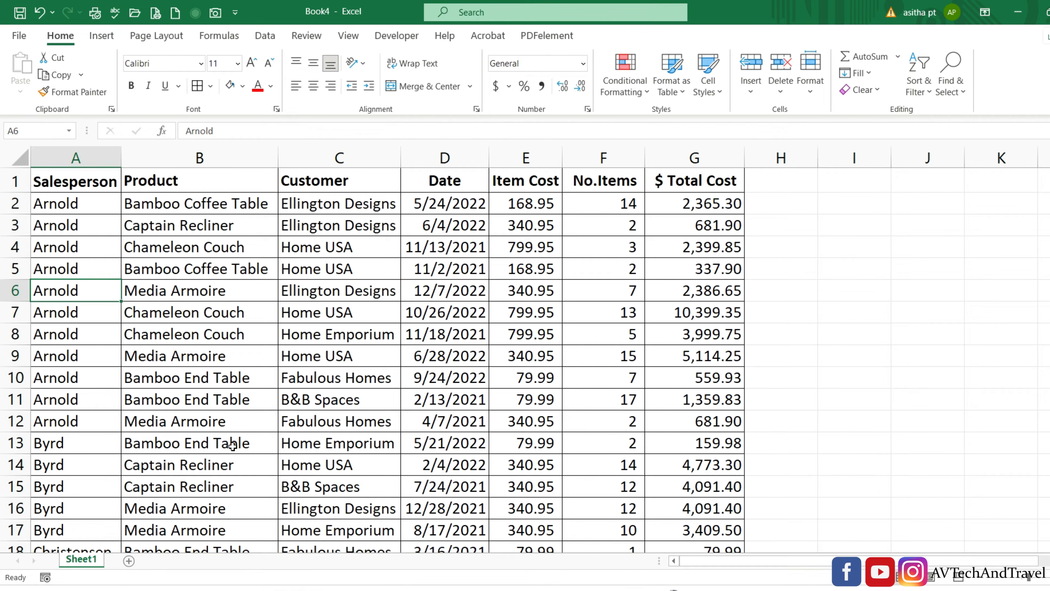
pyautogui.scroll(-10, 233, 446)
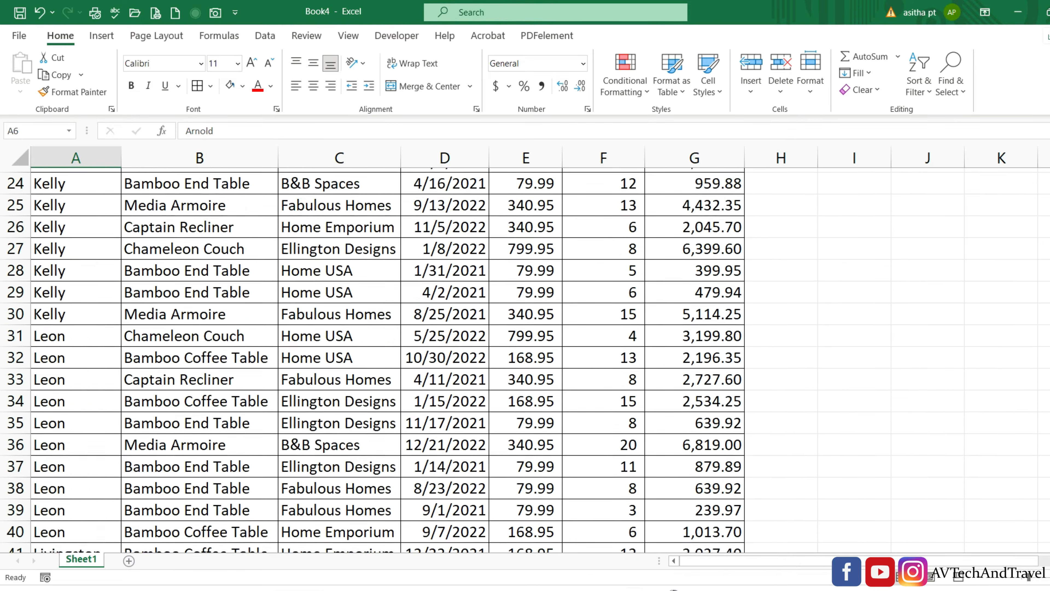
pyautogui.scroll(10, 49, 248)
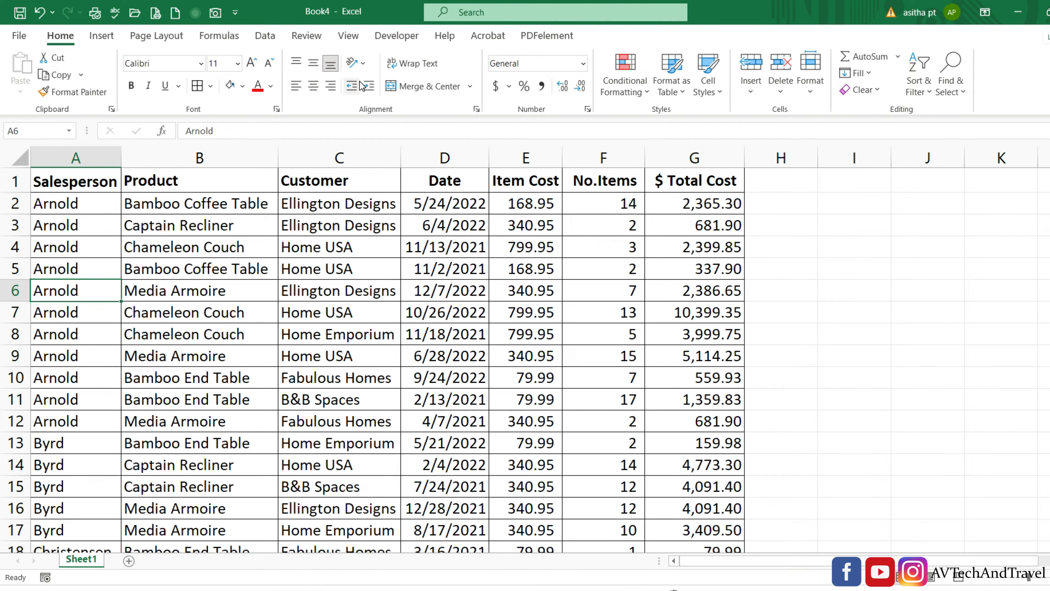
# Add subtotals that Sum $ Total Cost at each change in Salesperson, with the summary below the data.
pyautogui.click(268, 34)
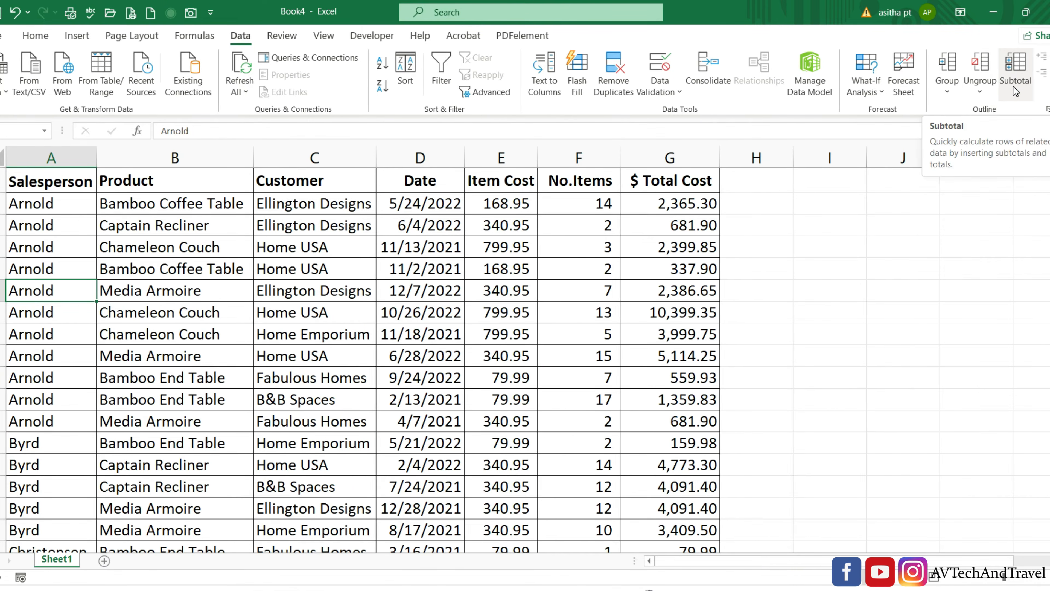
pyautogui.click(1014, 86)
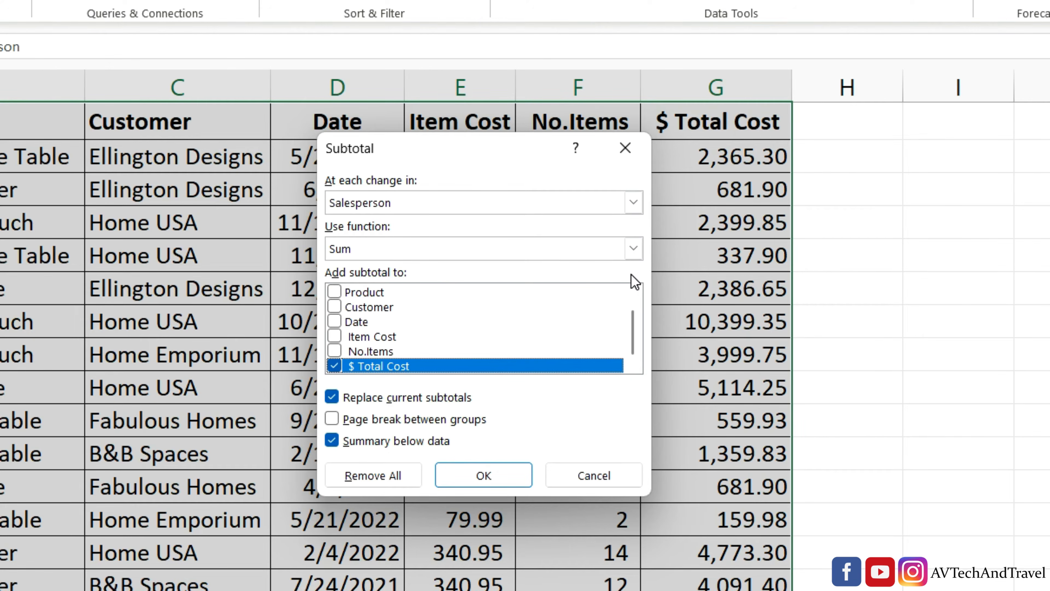
pyautogui.click(633, 248)
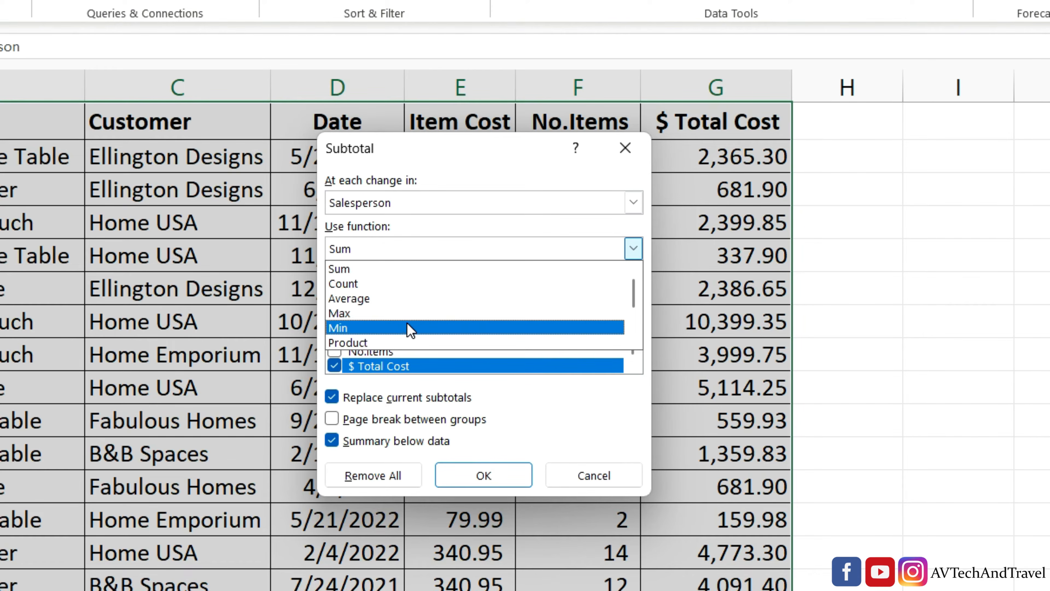
pyautogui.click(468, 269)
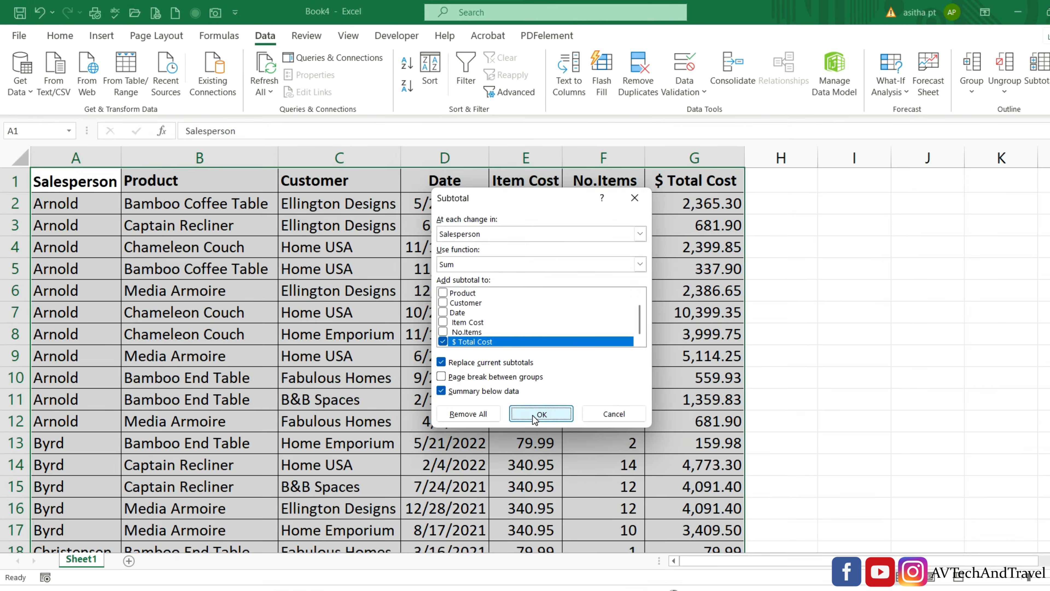
pyautogui.click(473, 479)
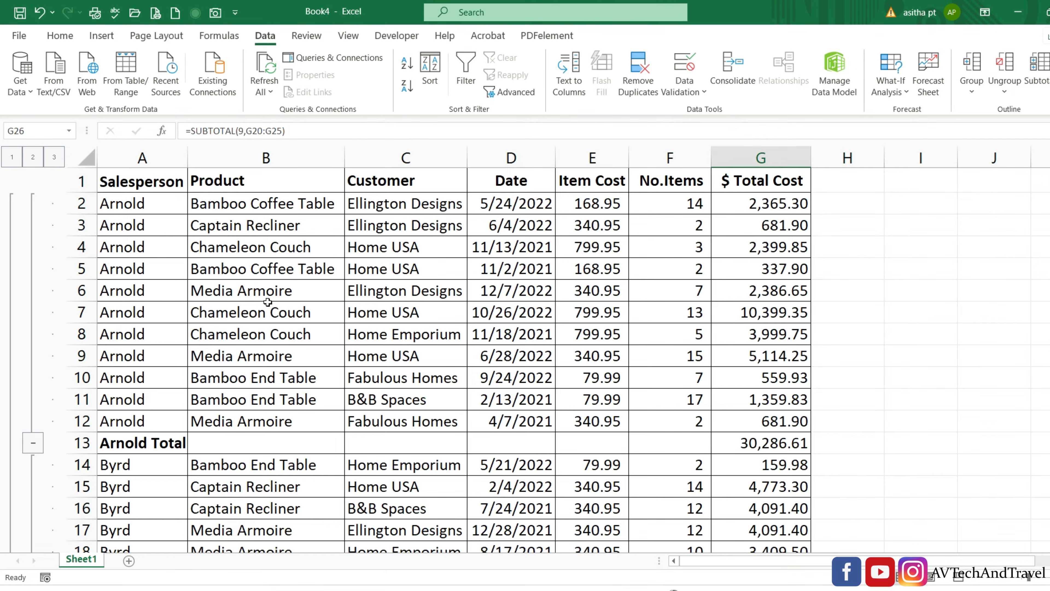
# Examine the salesperson subtotal rows and their formulas in the $ Total Cost column.
pyautogui.click(766, 444)
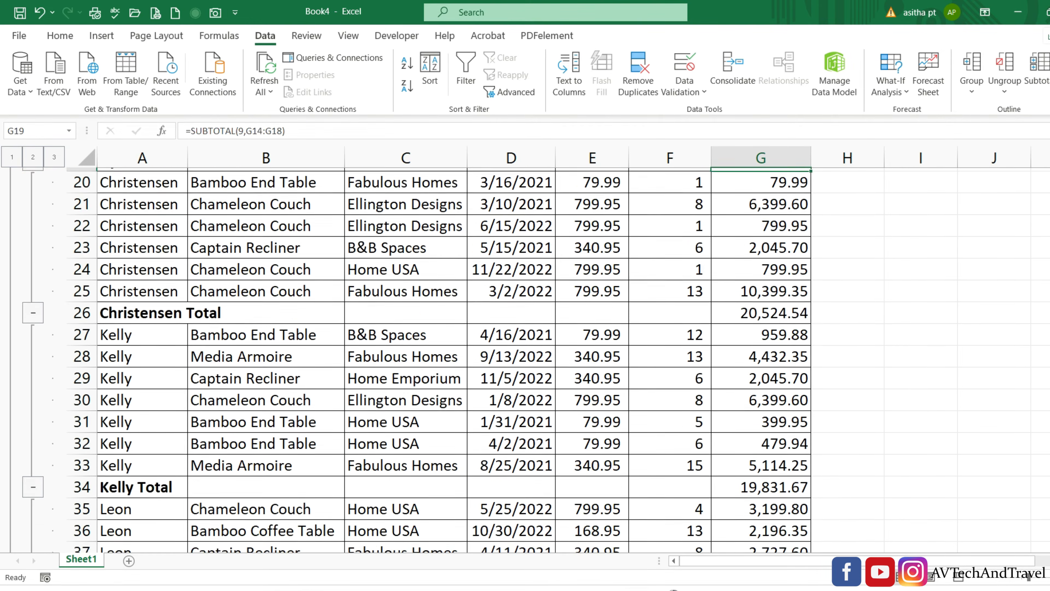
pyautogui.scroll(-3, 513, 360)
pyautogui.scroll(-18, 1047, 468)
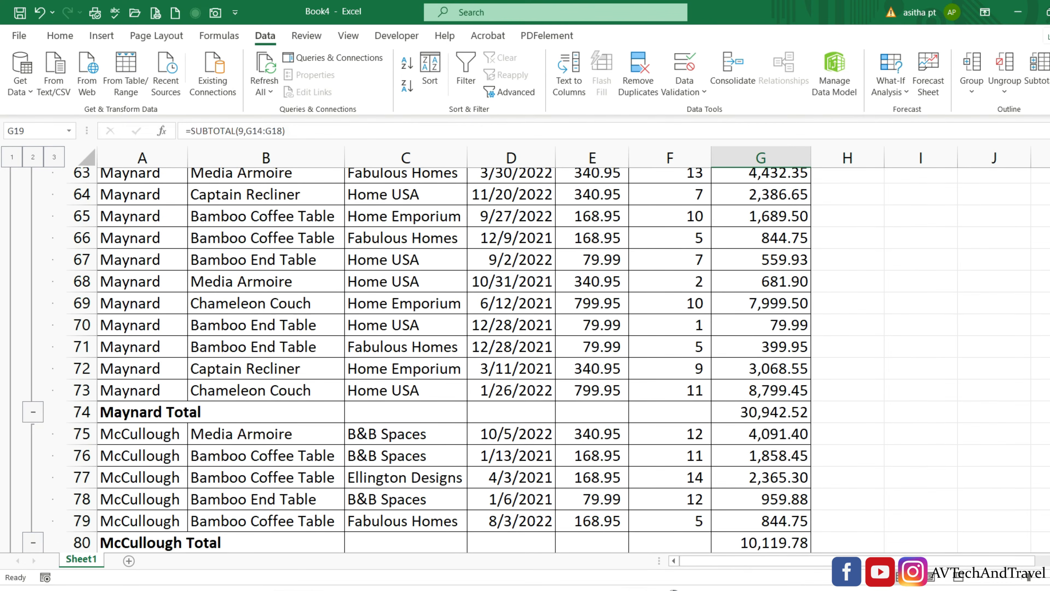
pyautogui.moveTo(1045, 464); pyautogui.dragTo(1035, 115)
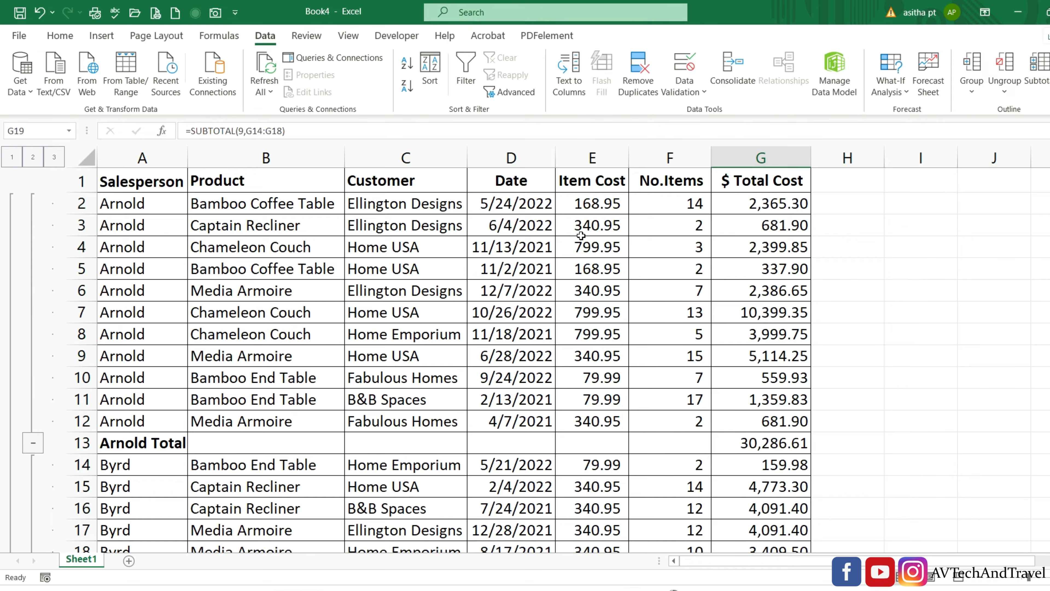
# Switch the outline through its three levels: grand total only, salesperson totals, and full detail.
pyautogui.click(12, 157)
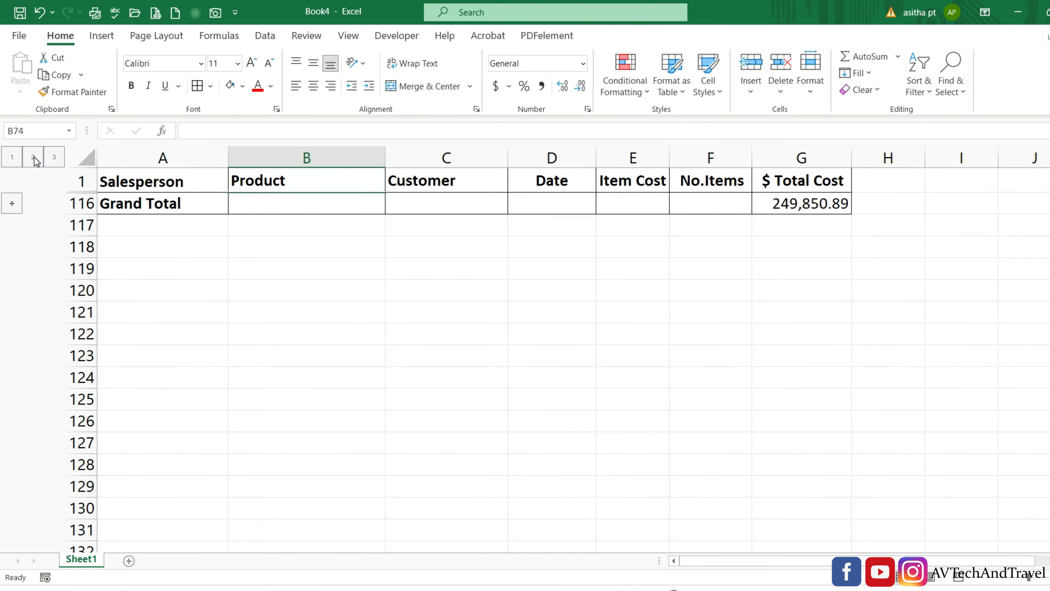
pyautogui.click(33, 157)
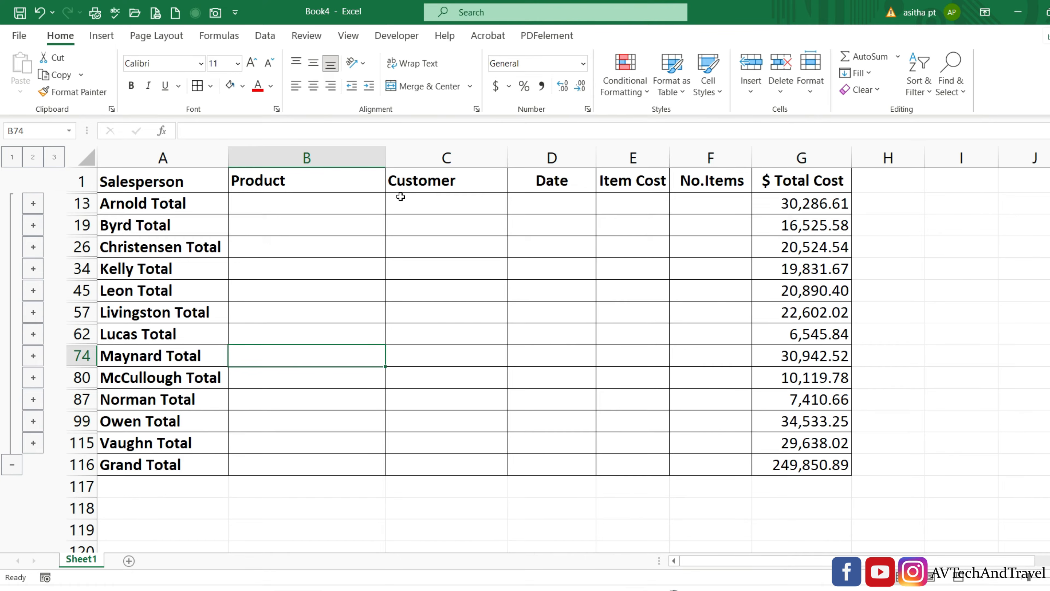
pyautogui.click(54, 158)
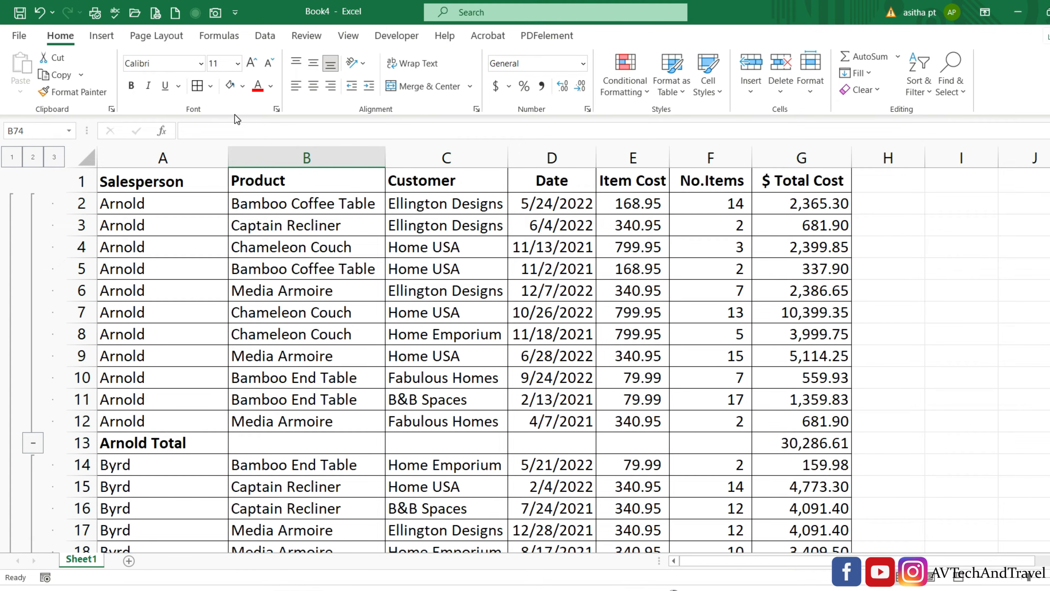
# Remove all subtotals from the sales table.
pyautogui.click(263, 42)
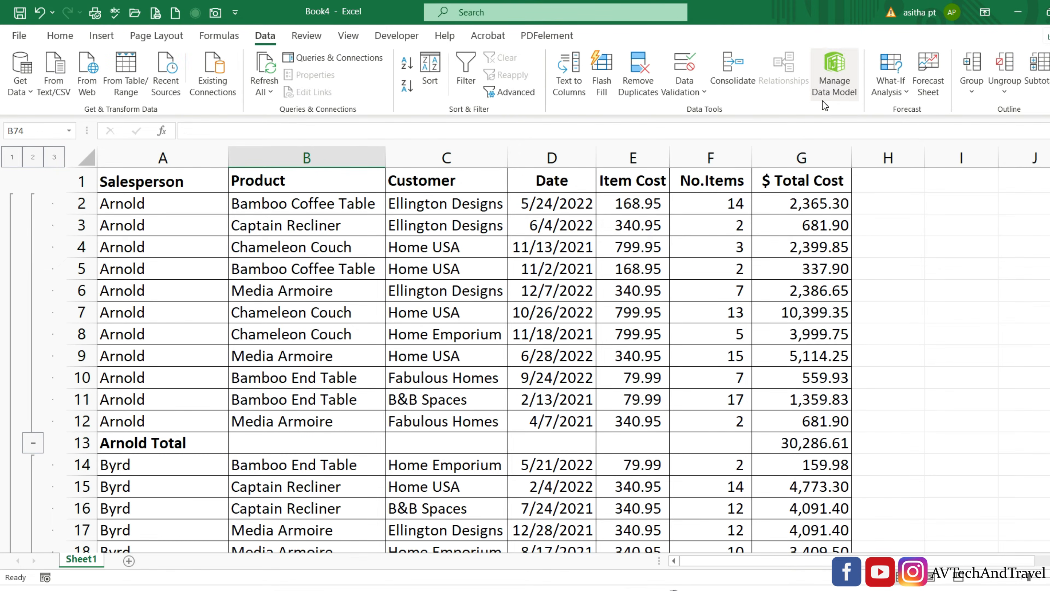
pyautogui.click(1042, 68)
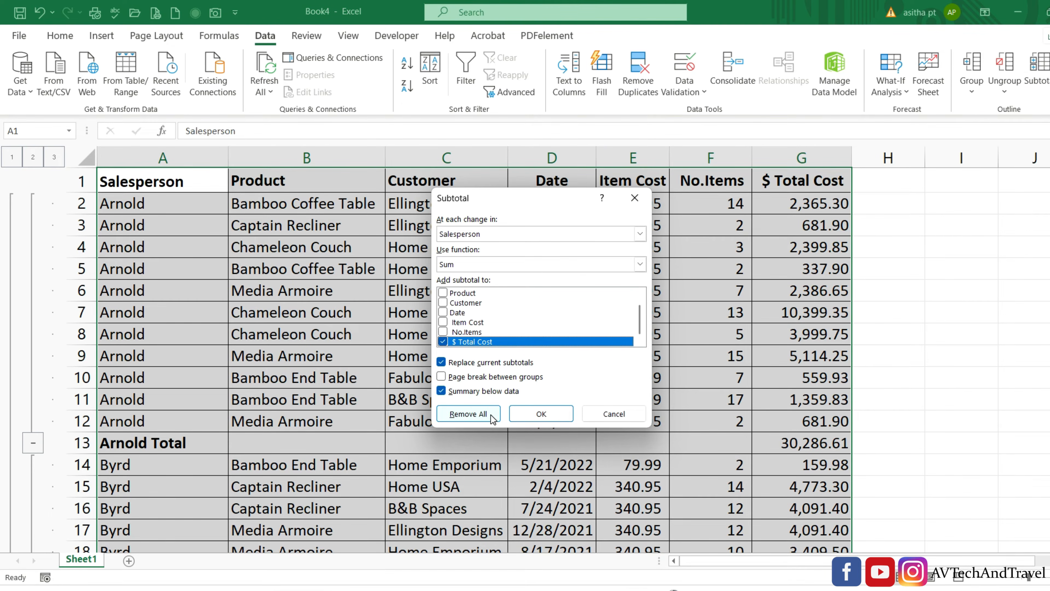
pyautogui.click(468, 413)
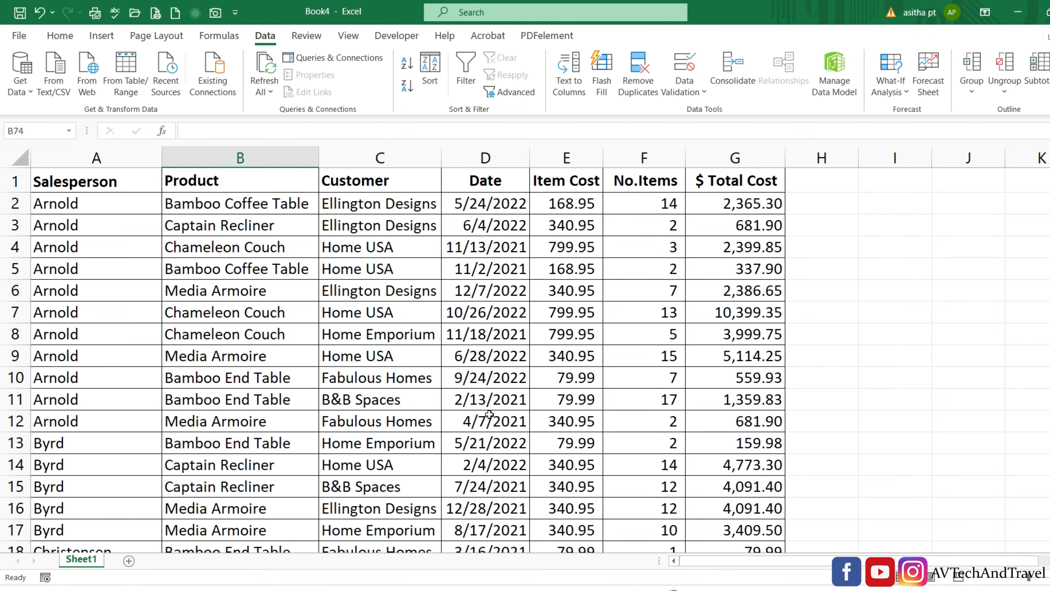
# Sort the sales table by the Product column from Z to A.
pyautogui.click(128, 314)
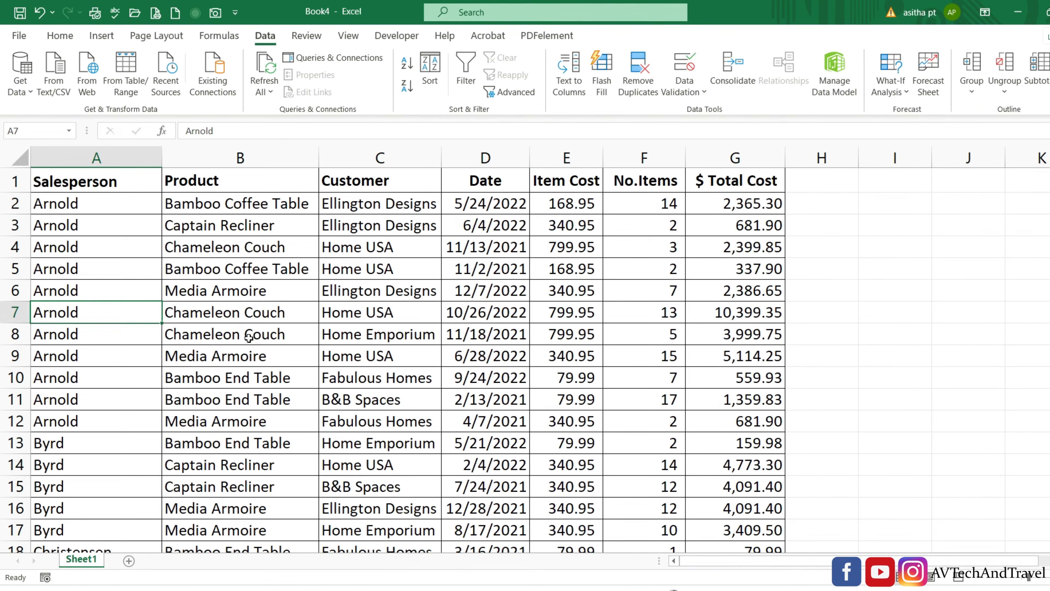
pyautogui.click(249, 338)
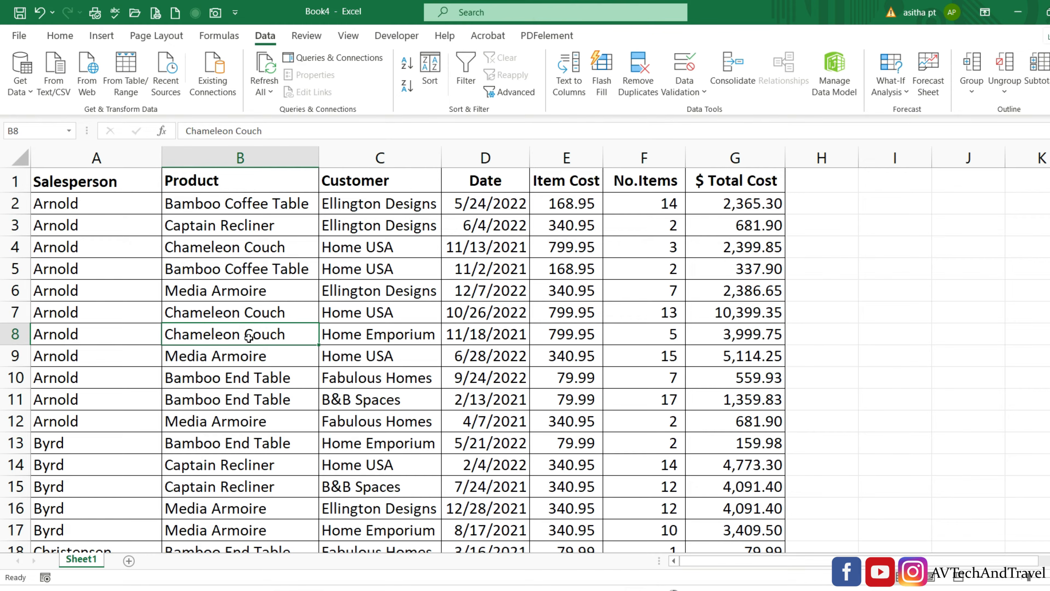
pyautogui.rightClick(248, 338)
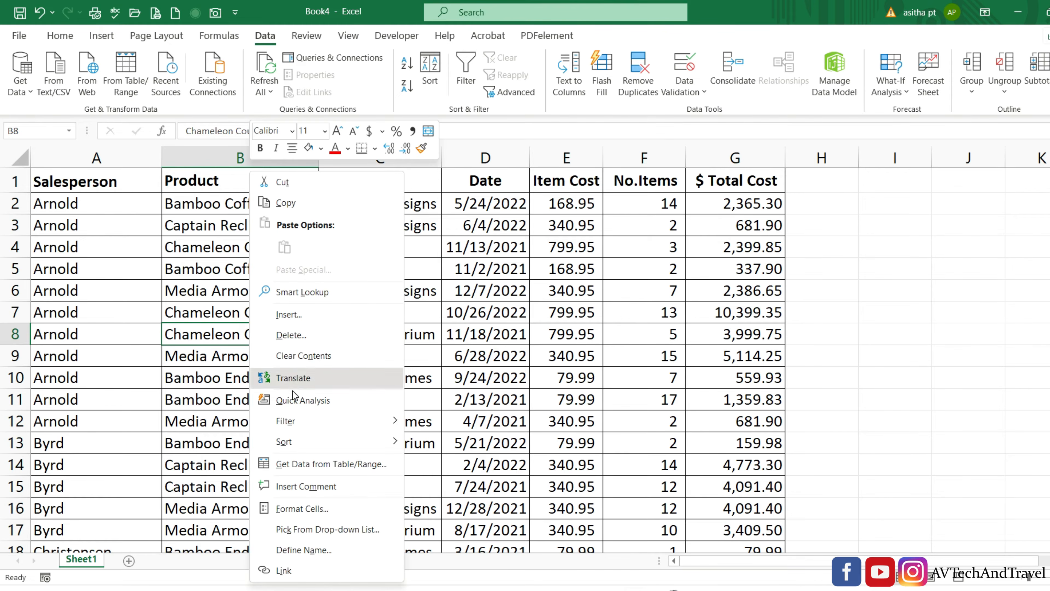
pyautogui.moveTo(289, 439)
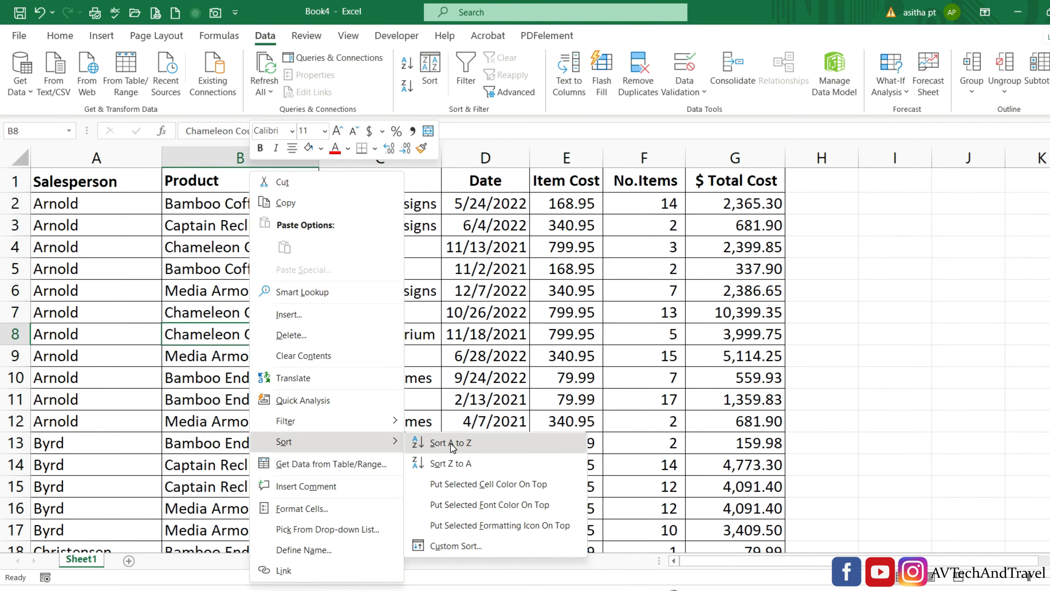
pyautogui.click(447, 464)
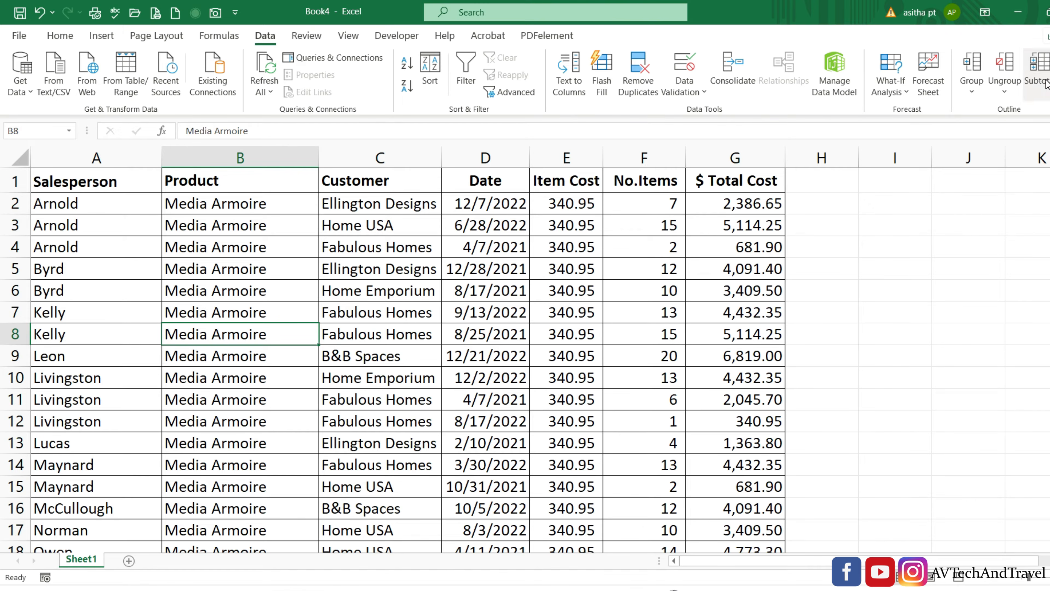
# Add subtotals that Sum $ Total Cost at each change in Product and review the product total rows.
pyautogui.click(1037, 72)
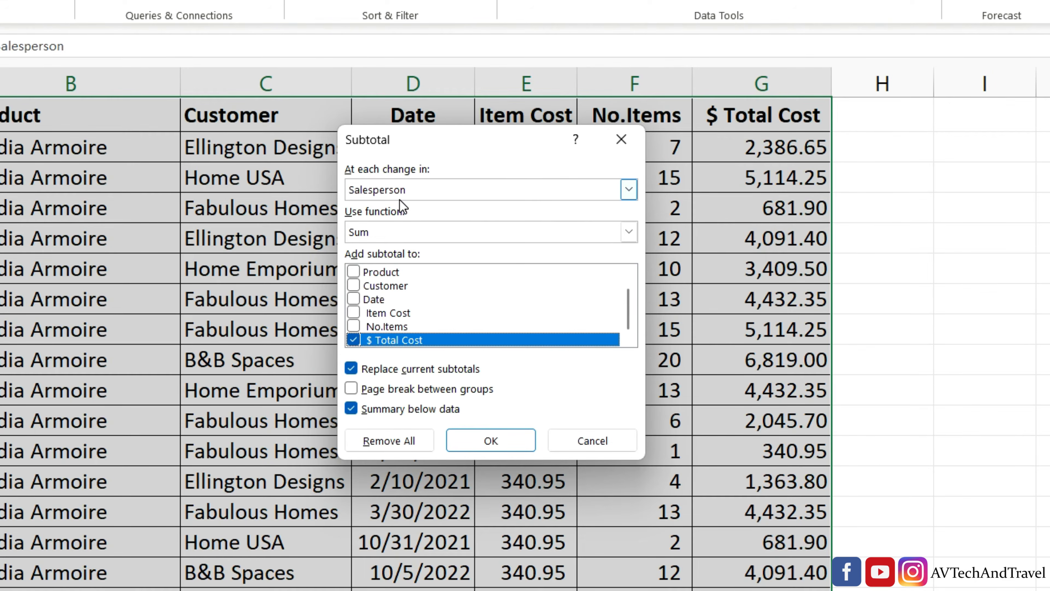
pyautogui.click(630, 195)
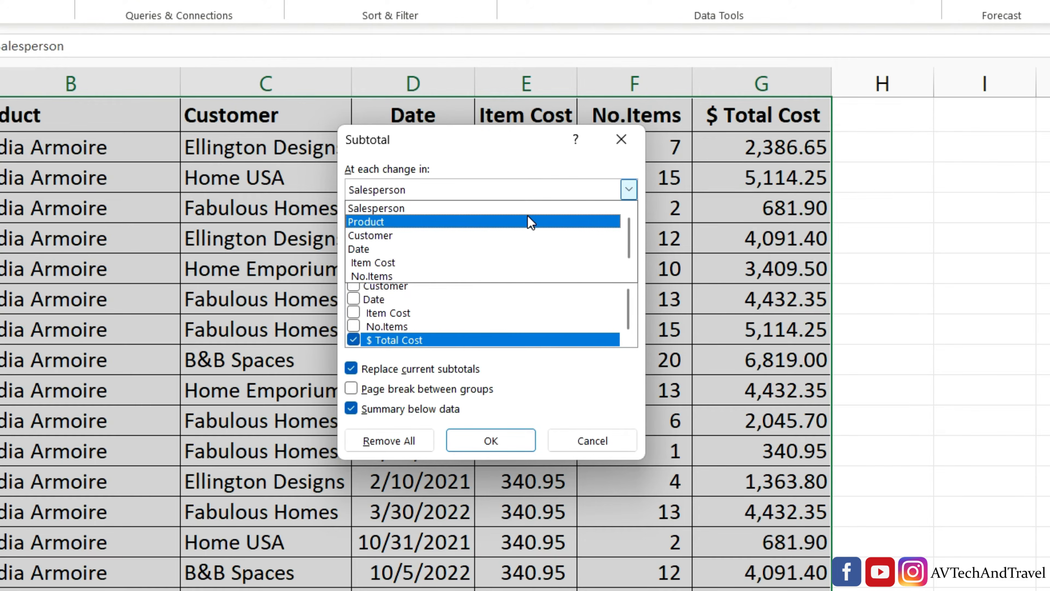
pyautogui.click(486, 223)
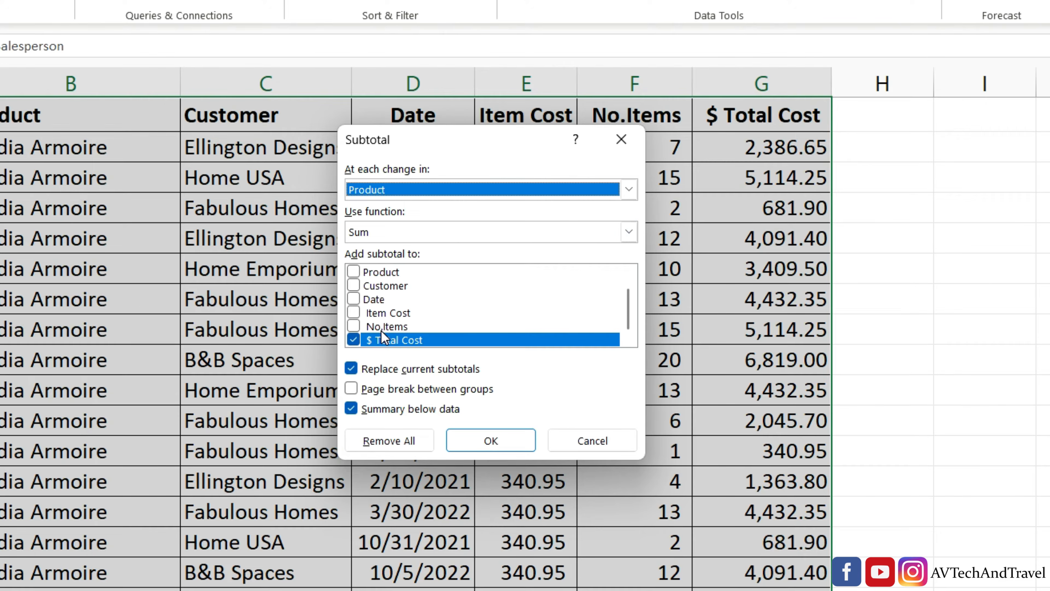
pyautogui.click(486, 442)
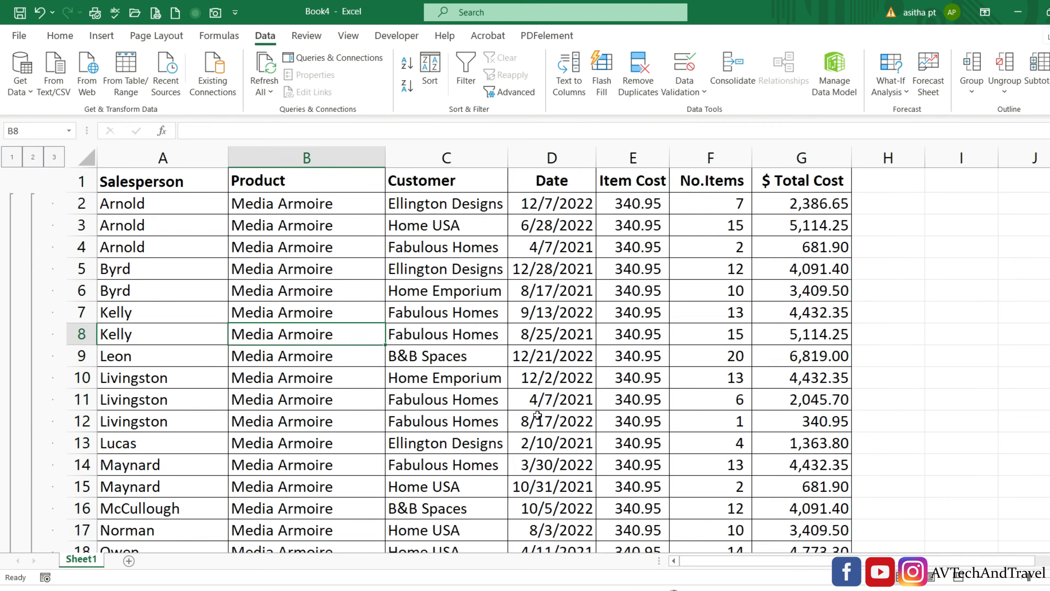
pyautogui.scroll(-4, 525, 359)
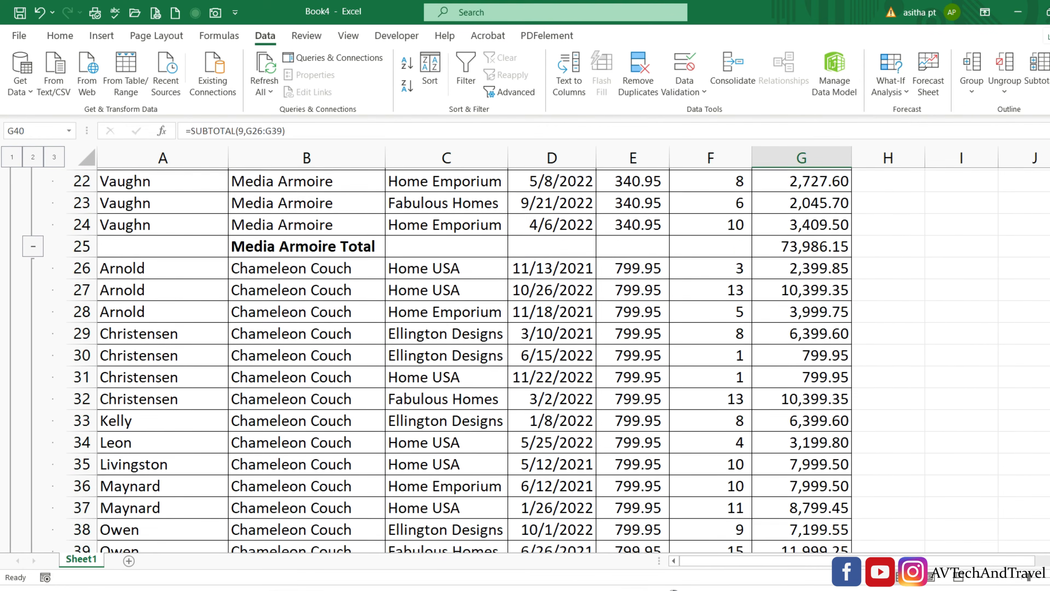
pyautogui.scroll(-15, 525, 360)
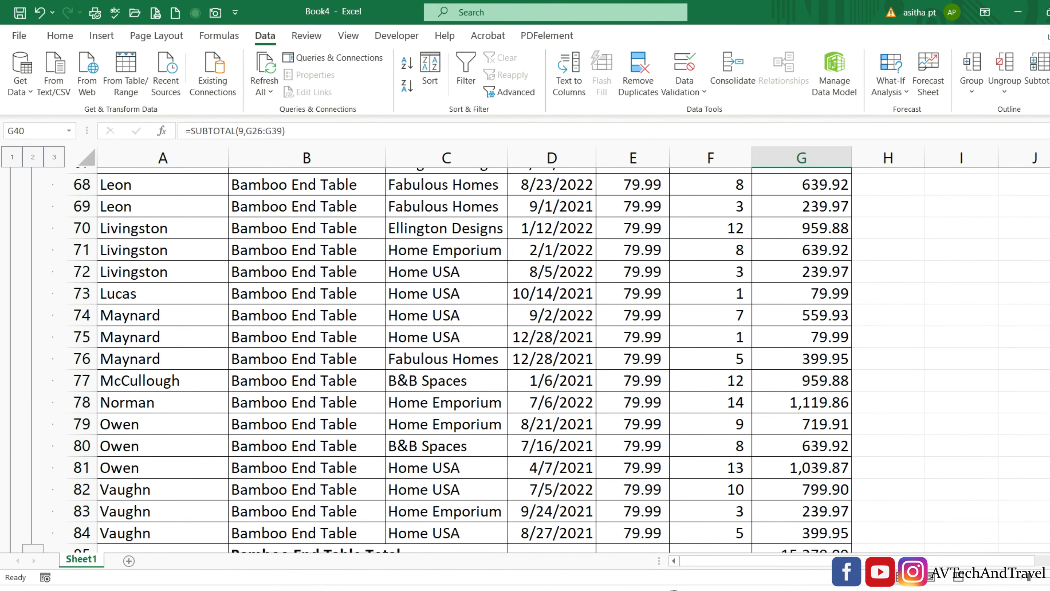
pyautogui.scroll(-13, 1045, 516)
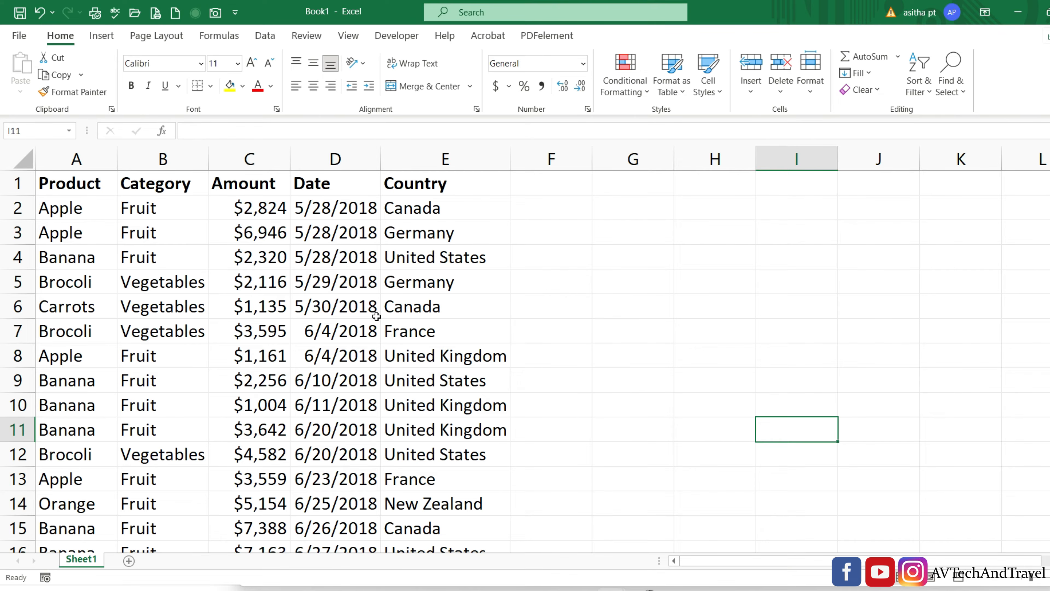
# Examine the Amount column of the product data down to the cell containing an error value.
pyautogui.click(623, 349)
pyautogui.press('Down')
pyautogui.press('Down')
pyautogui.press('Down')
pyautogui.press('Down')
pyautogui.press('Down')
pyautogui.press('Down')
pyautogui.press('Down')
pyautogui.press('Down')
pyautogui.press('Down')
pyautogui.press('Down')
pyautogui.press('Down')
pyautogui.press('Down')
pyautogui.press('Down')
pyautogui.press('Down')
pyautogui.press('Down')
pyautogui.press('Down')
pyautogui.press('Down')
pyautogui.press('Down')
pyautogui.press('Down')
pyautogui.press('Down')
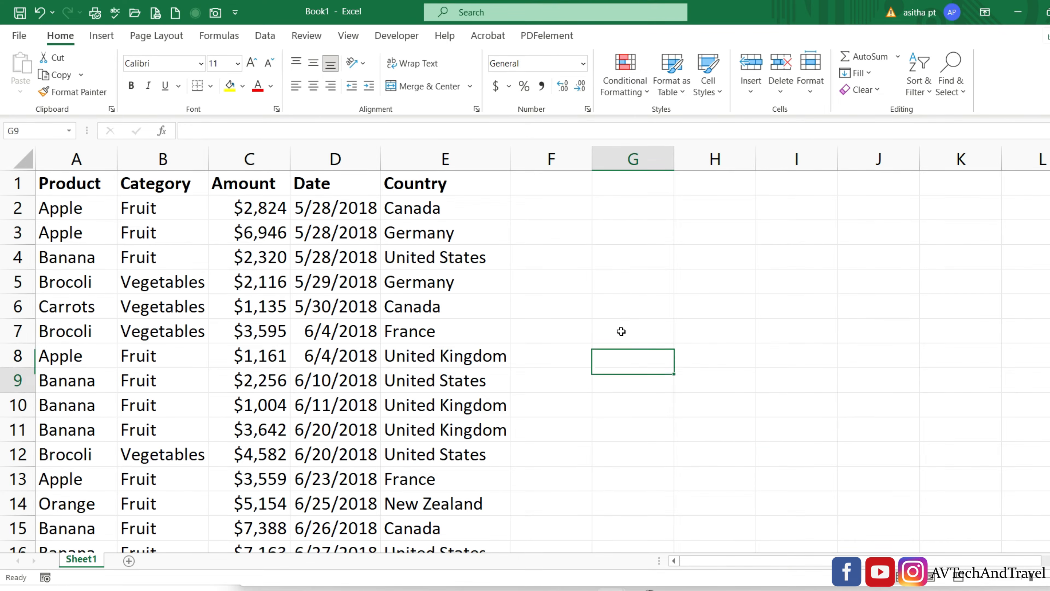
pyautogui.press('Down')
pyautogui.press('Down')
pyautogui.press('Down')
pyautogui.press('Down')
pyautogui.press('Down')
pyautogui.press('Down')
pyautogui.press('Down')
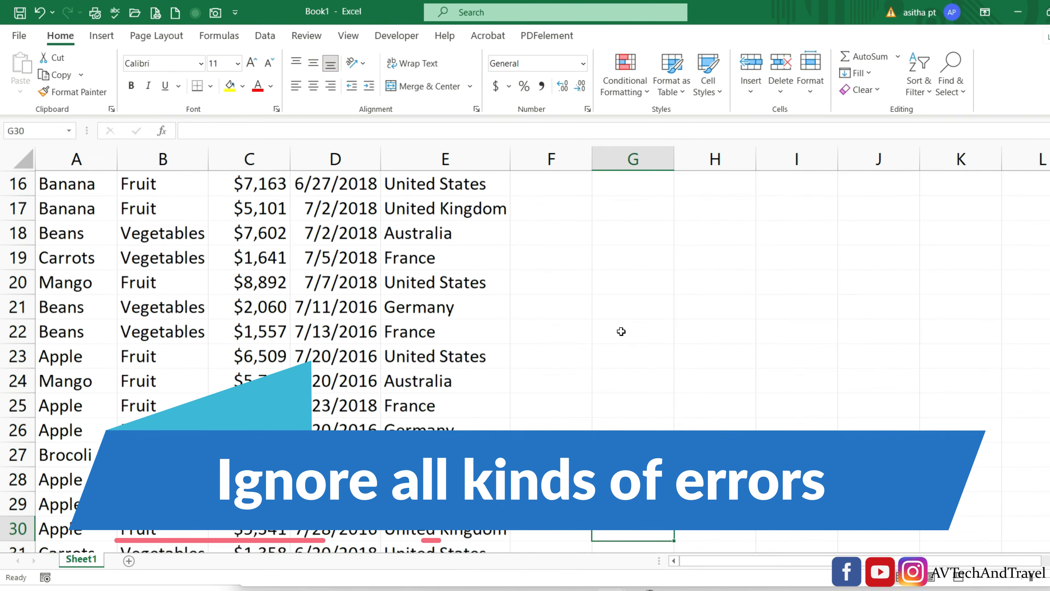
pyautogui.press('Left')
pyautogui.press('Left')
pyautogui.press('Left')
pyautogui.press('Left')
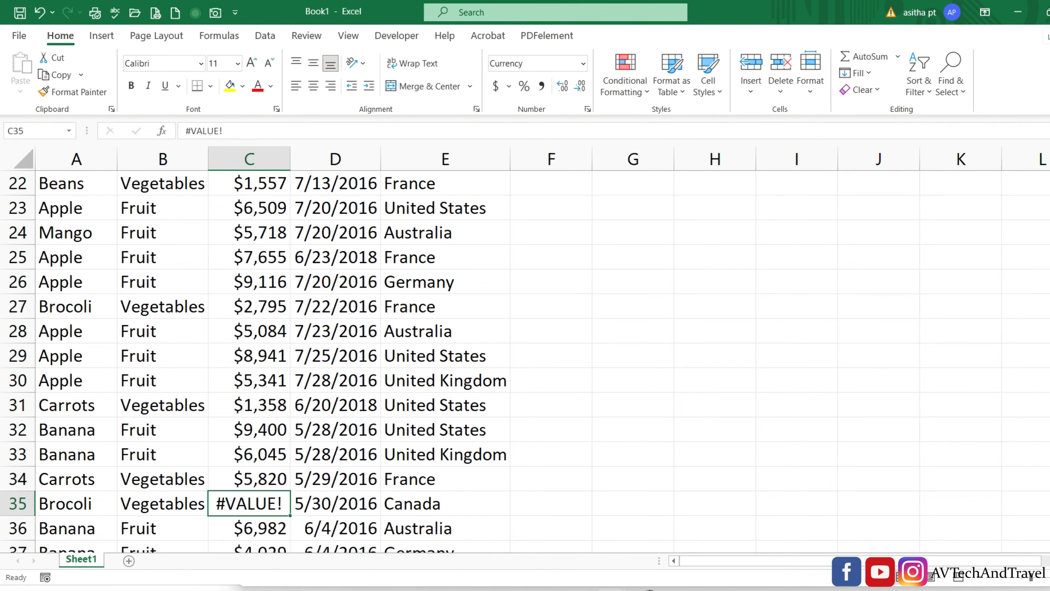
# Enter =SUM(C2:C84) in the Sum row's cell C85 to total the Amount column, and check the result.
pyautogui.scroll(-17, 527, 485)
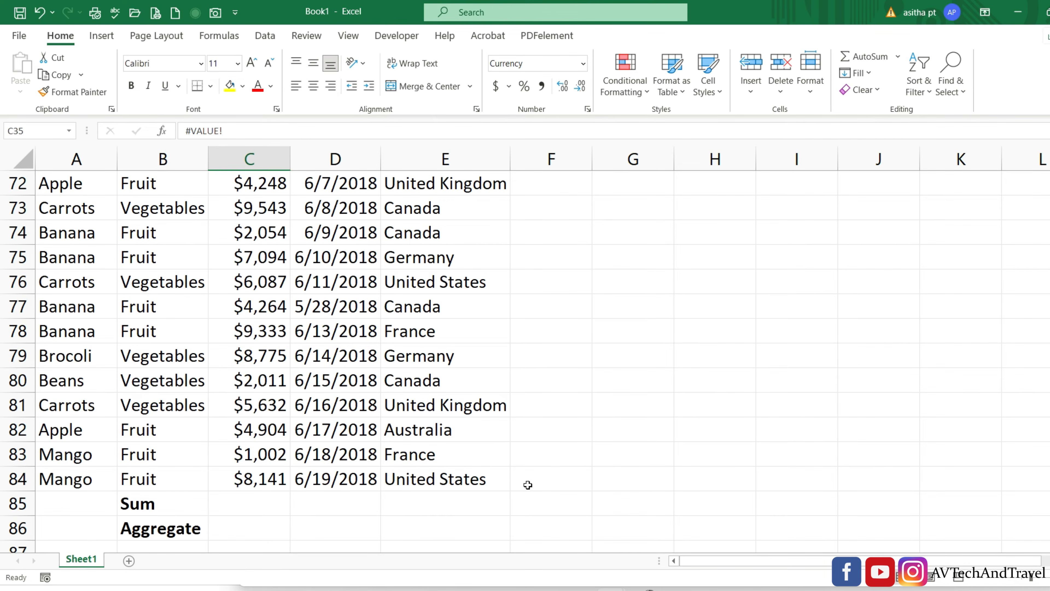
pyautogui.click(263, 504)
pyautogui.doubleClick(265, 507)
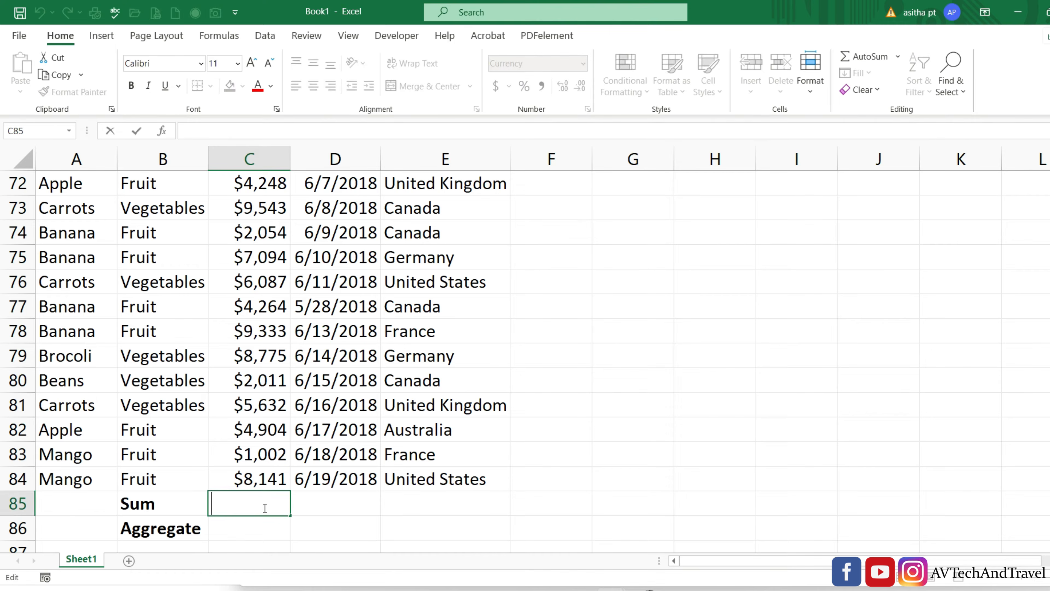
pyautogui.write('=sum')
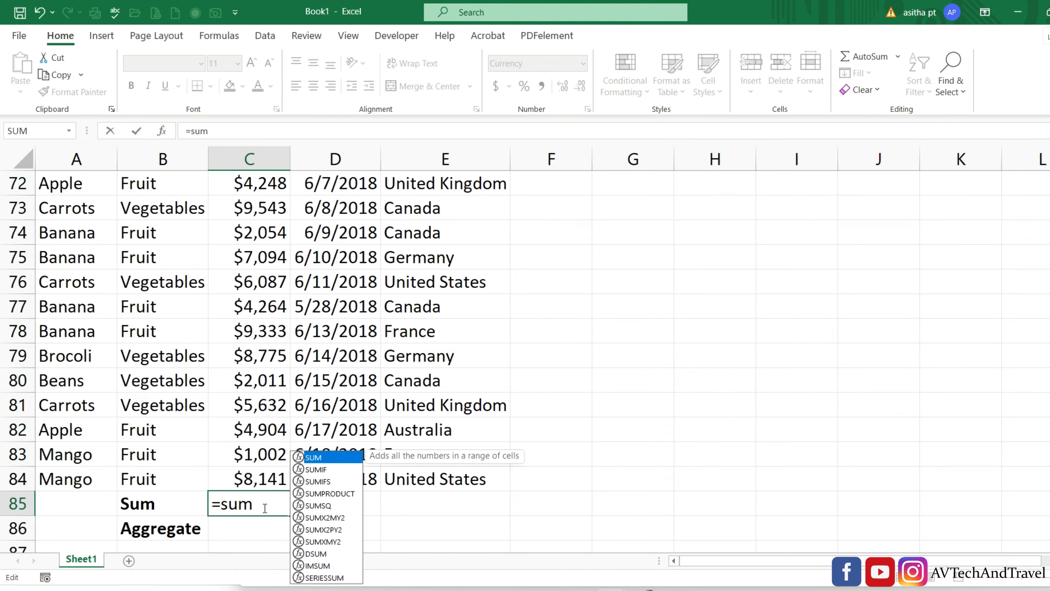
pyautogui.press('Tab')
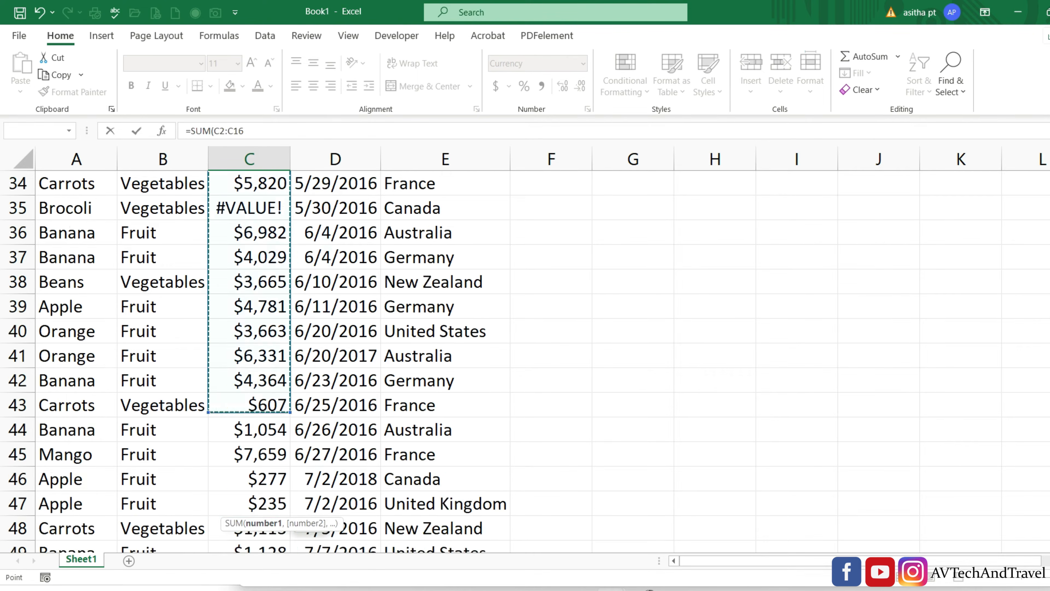
pyautogui.moveTo(258, 546); pyautogui.dragTo(274, 455)
pyautogui.press('Return')
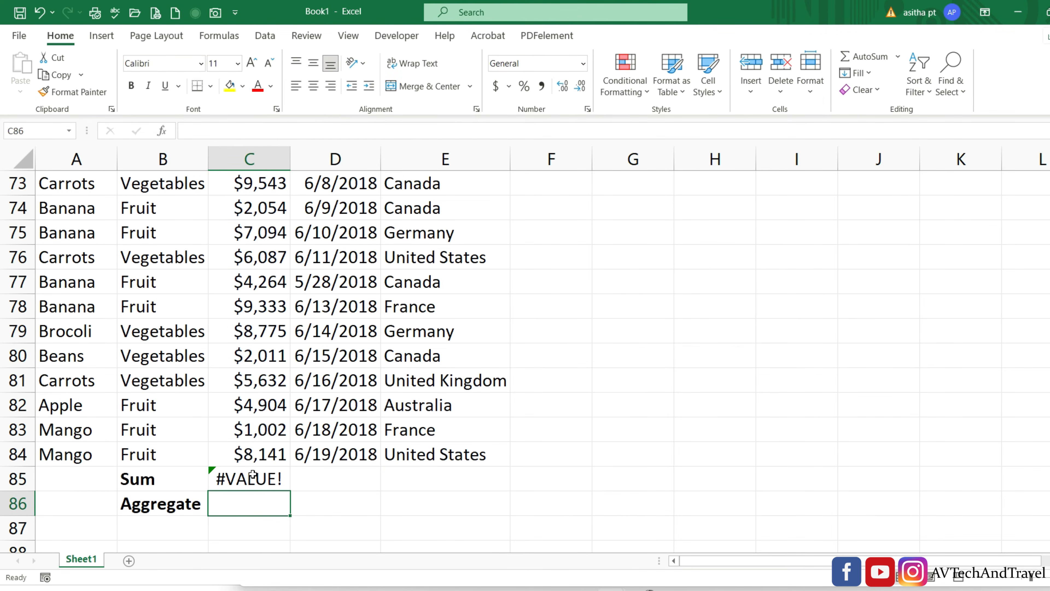
pyautogui.click(249, 480)
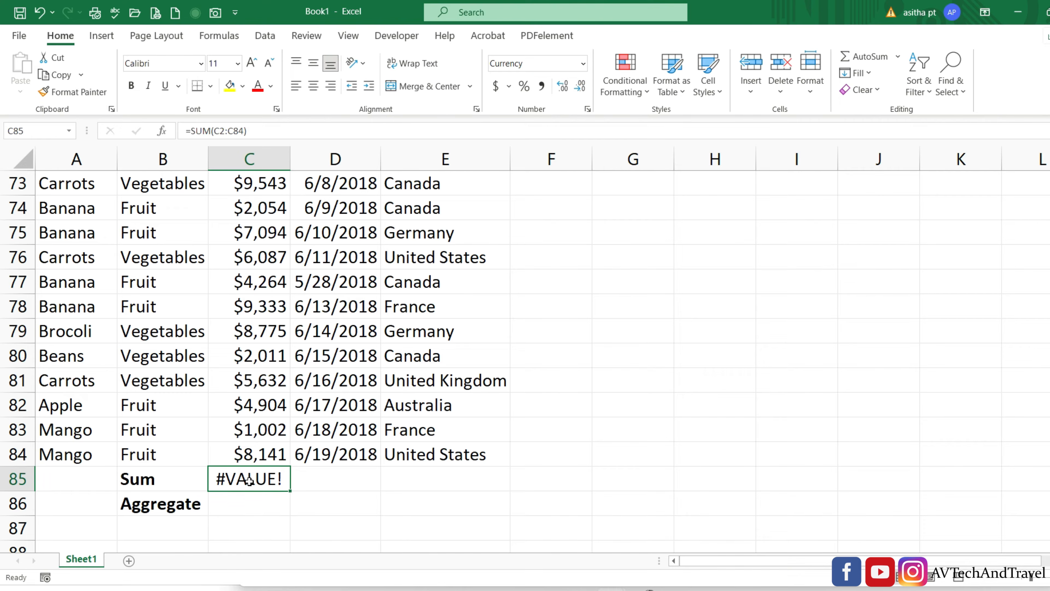
# Start an AGGREGATE formula in C86 with function 9 (SUM) and option 6 (Ignore error values).
pyautogui.doubleClick(241, 501)
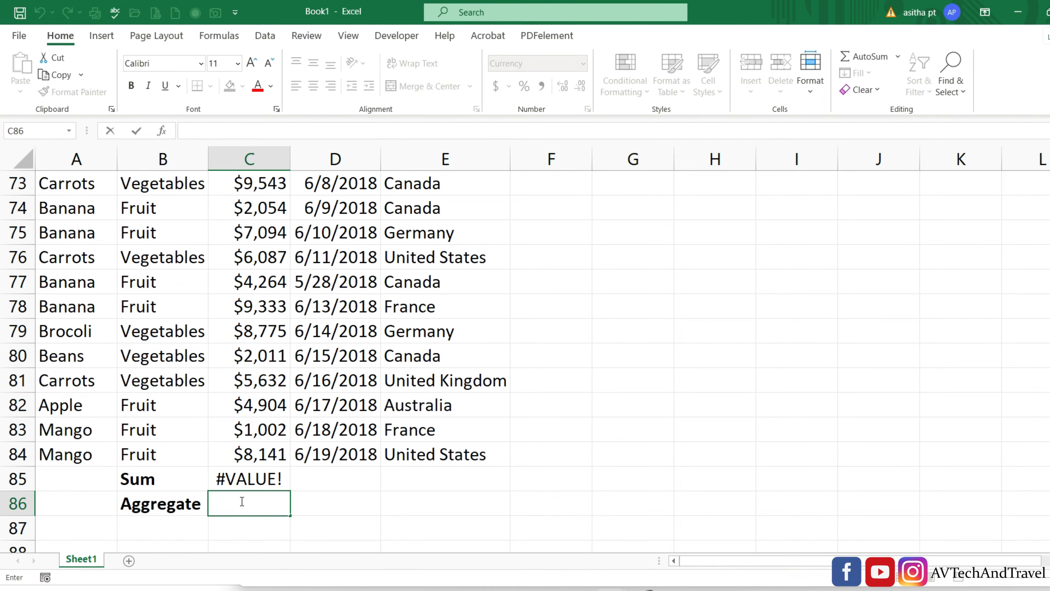
pyautogui.write('-')
pyautogui.press('BackSpace')
pyautogui.scroll(-2, 241, 501)
pyautogui.write('=')
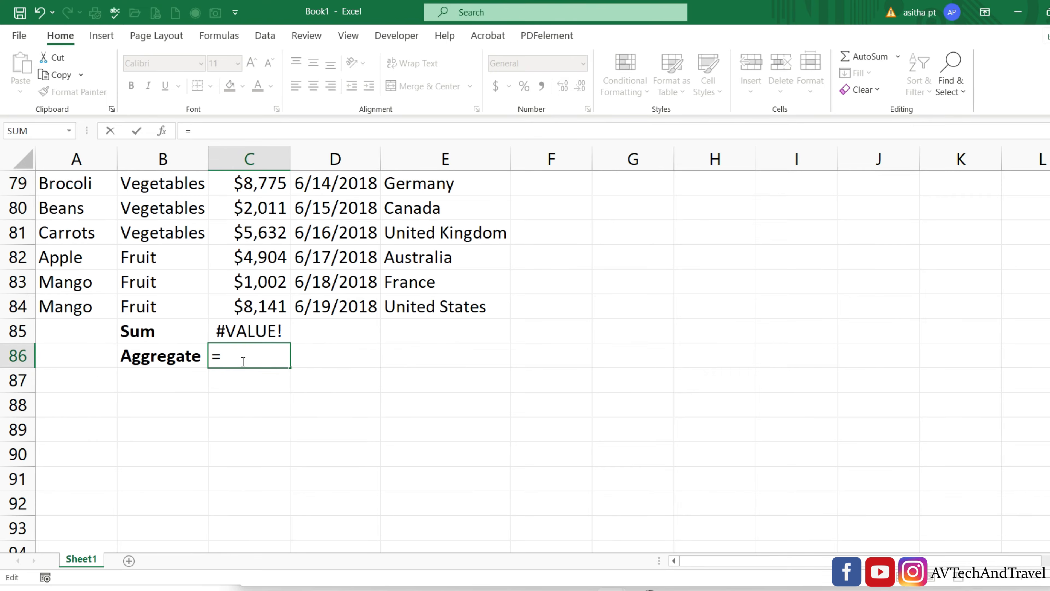
pyautogui.write('aggr')
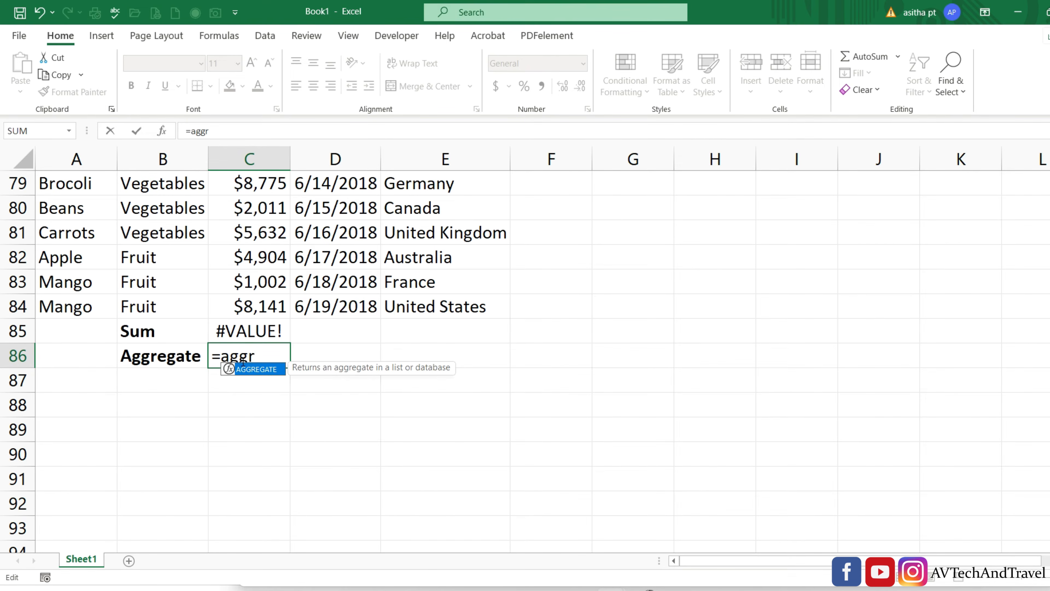
pyautogui.press('Tab')
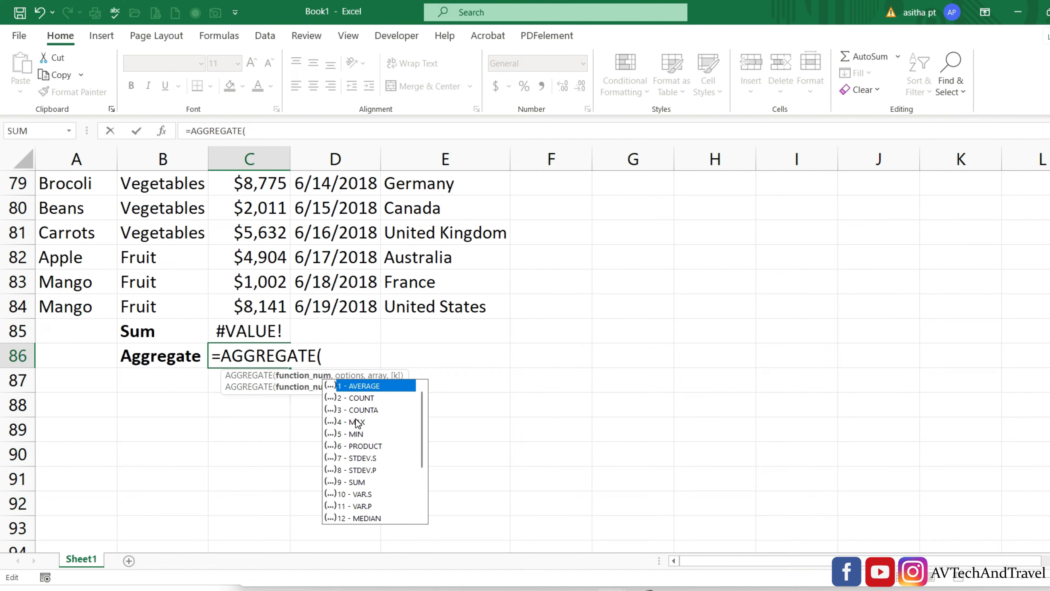
pyautogui.doubleClick(357, 482)
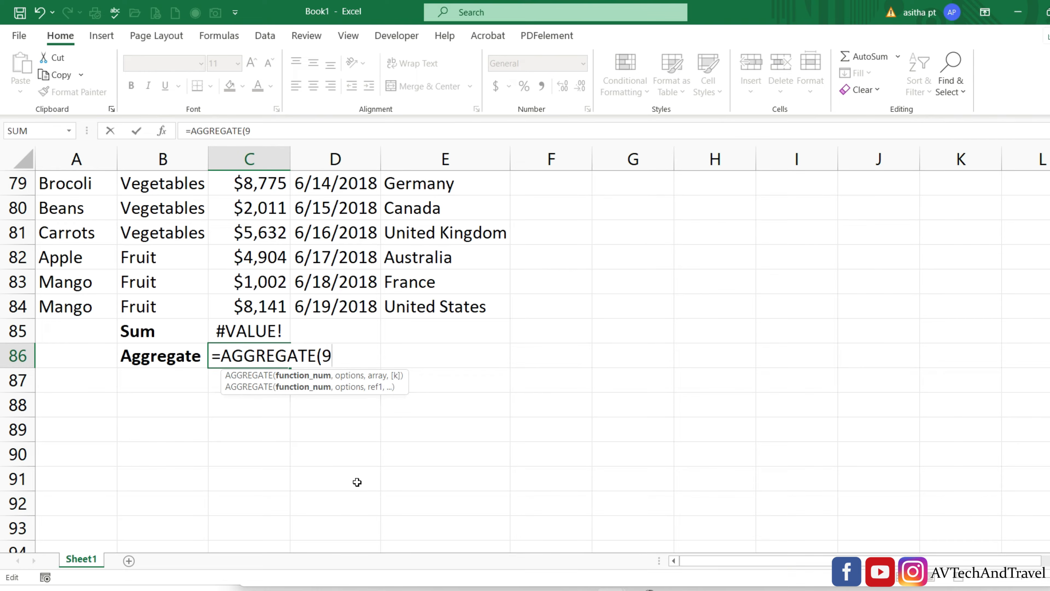
pyautogui.write(',')
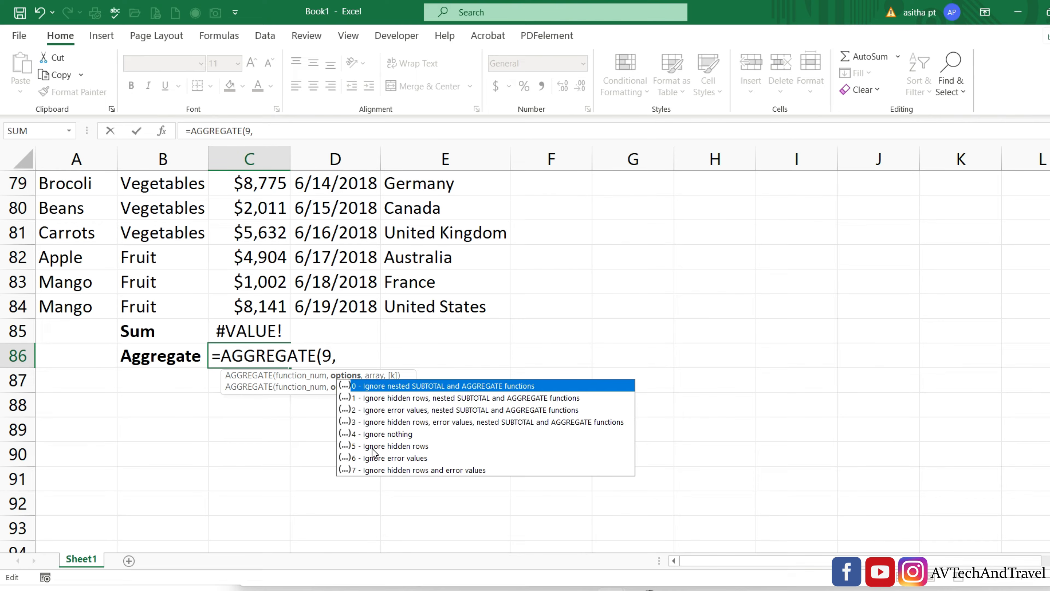
pyautogui.click(374, 458)
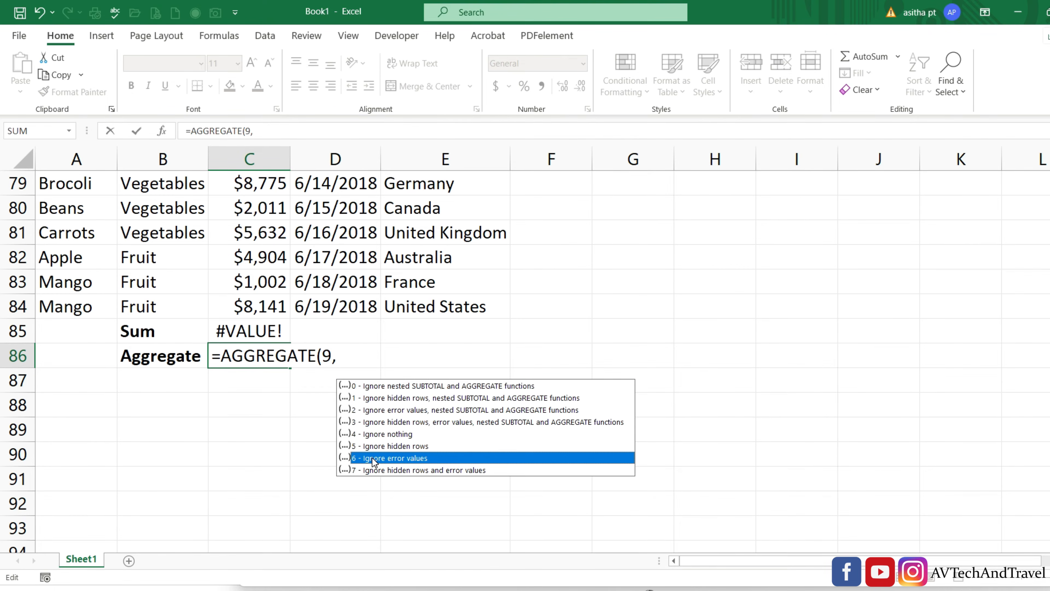
pyautogui.doubleClick(373, 458)
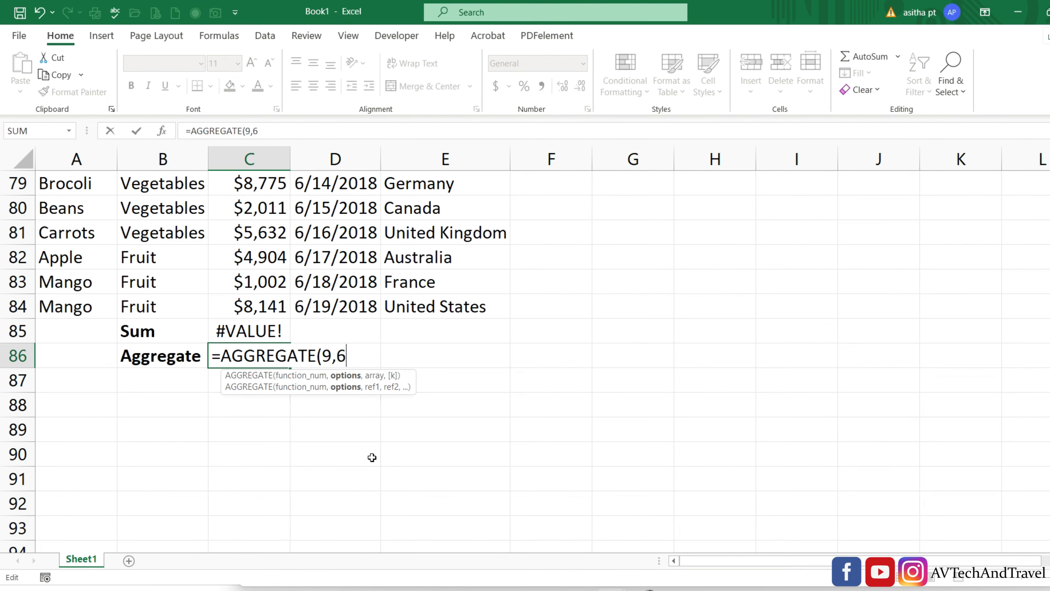
pyautogui.write(',')
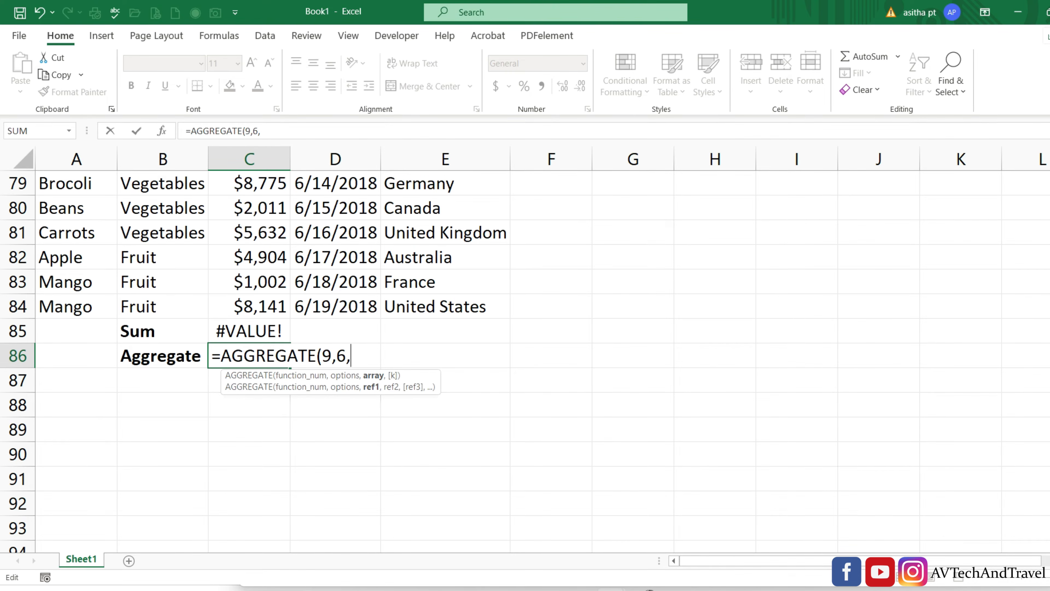
# Complete the AGGREGATE formula in C86 with the Amount values C2 through C84 as its range.
pyautogui.scroll(20, 525, 362)
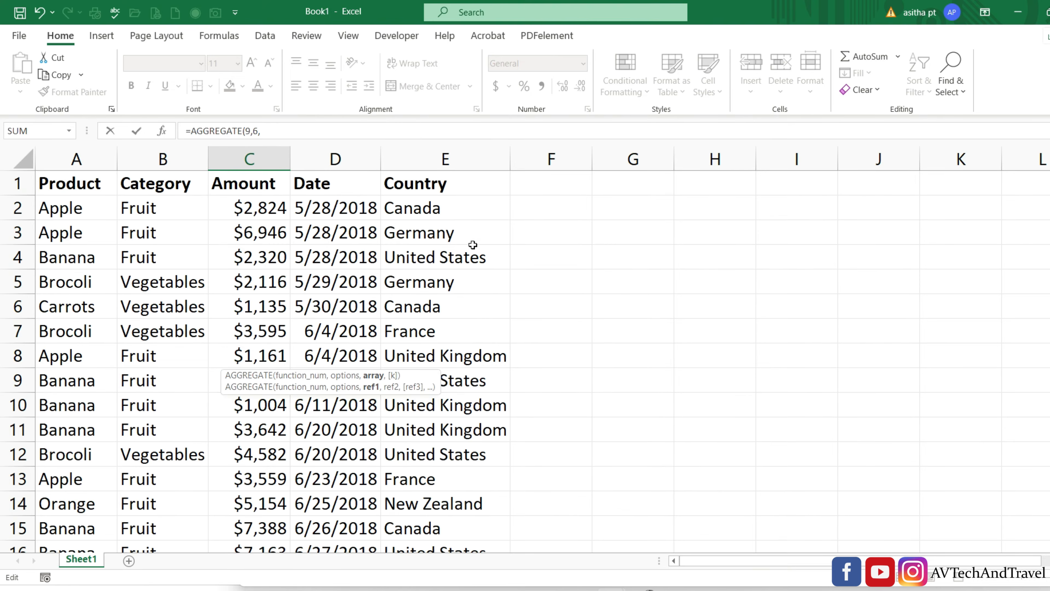
pyautogui.moveTo(273, 209); pyautogui.dragTo(283, 484)
pyautogui.moveTo(267, 553); pyautogui.dragTo(265, 454)
pyautogui.press('Return')
pyautogui.press('Up')
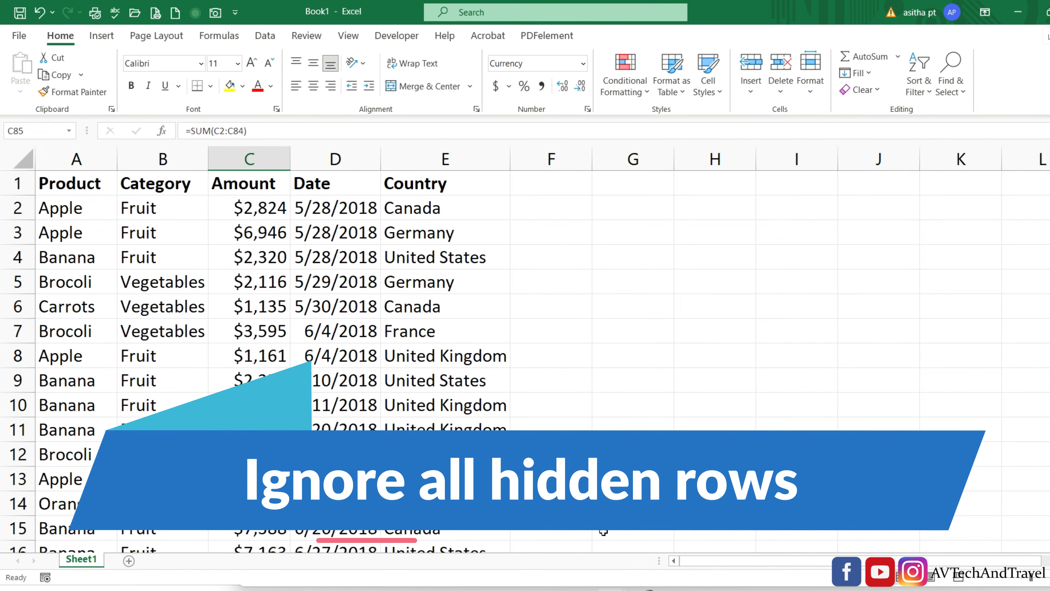
# Examine the Amount column down to the Sum and Aggregate rows below the data.
pyautogui.click(273, 345)
pyautogui.press('Down')
pyautogui.press('Down')
pyautogui.press('Down')
pyautogui.press('Down')
pyautogui.press('Down')
pyautogui.press('Down')
pyautogui.press('Down')
pyautogui.press('Down')
pyautogui.press('Down')
pyautogui.press('Down')
pyautogui.press('Down')
pyautogui.press('Down')
pyautogui.press('Down')
pyautogui.press('Down')
pyautogui.press('Down')
pyautogui.press('Down')
pyautogui.press('Down')
pyautogui.press('Down')
pyautogui.press('Down')
pyautogui.press('Down')
pyautogui.press('Down')
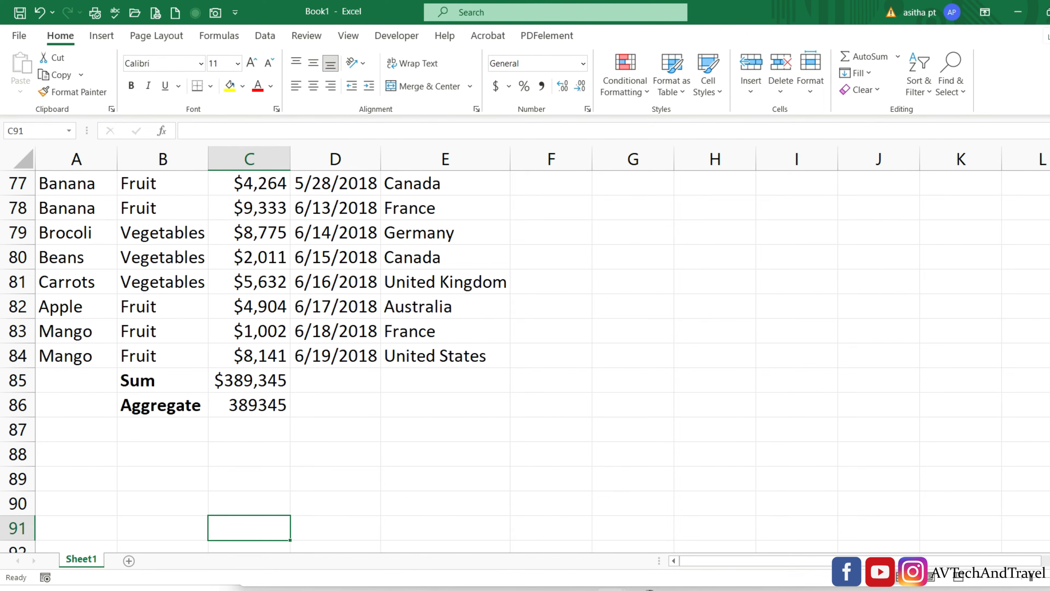
# Turn on filtering for the table headers and filter the Category column to show only Fruit.
pyautogui.scroll(20, 525, 360)
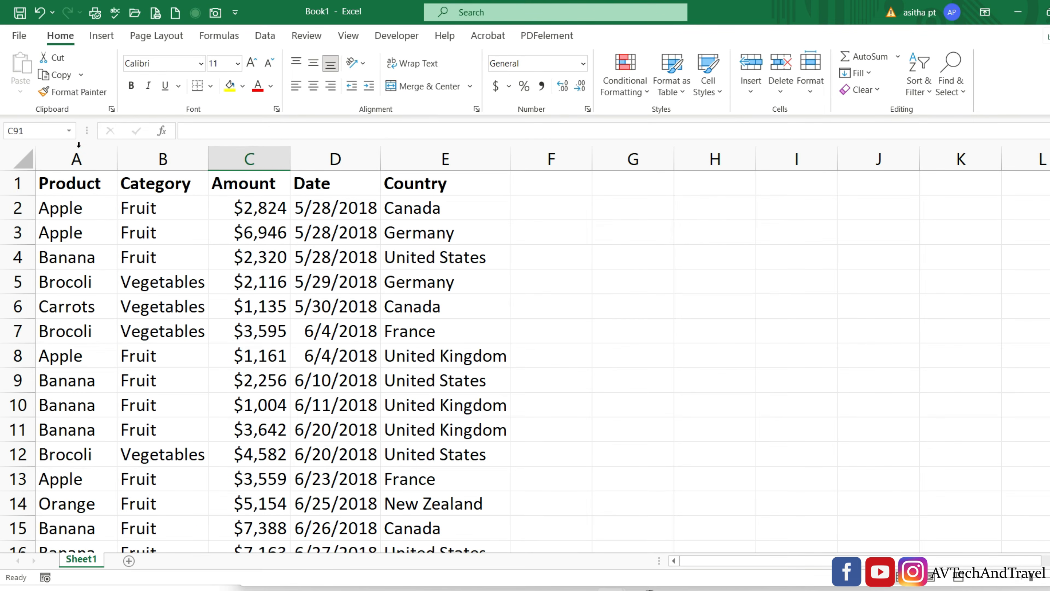
pyautogui.click(68, 184)
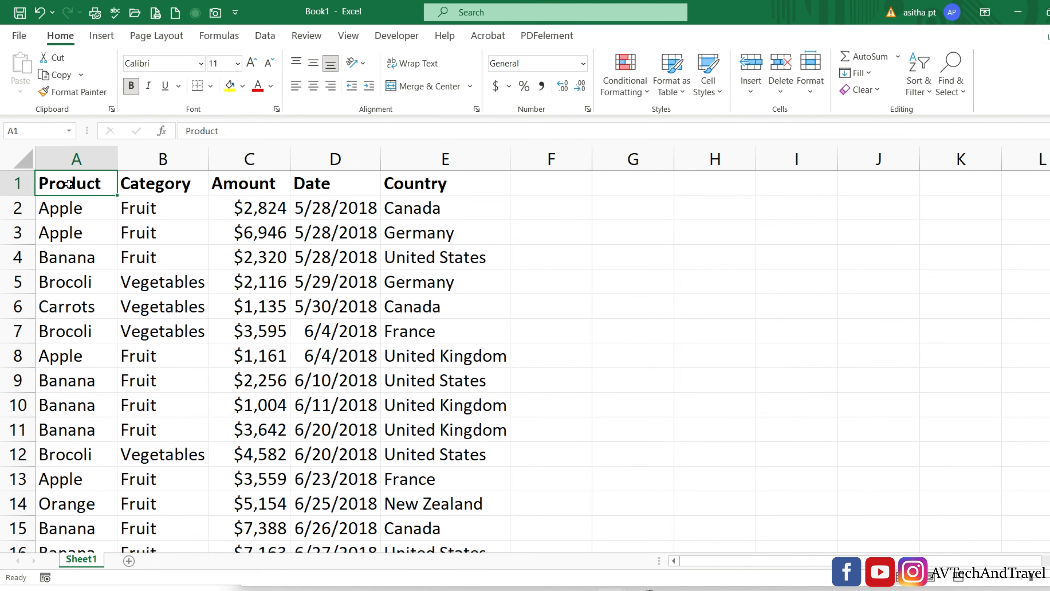
pyautogui.hotkey('ctrl', 'shift', 'l')
pyautogui.click(202, 188)
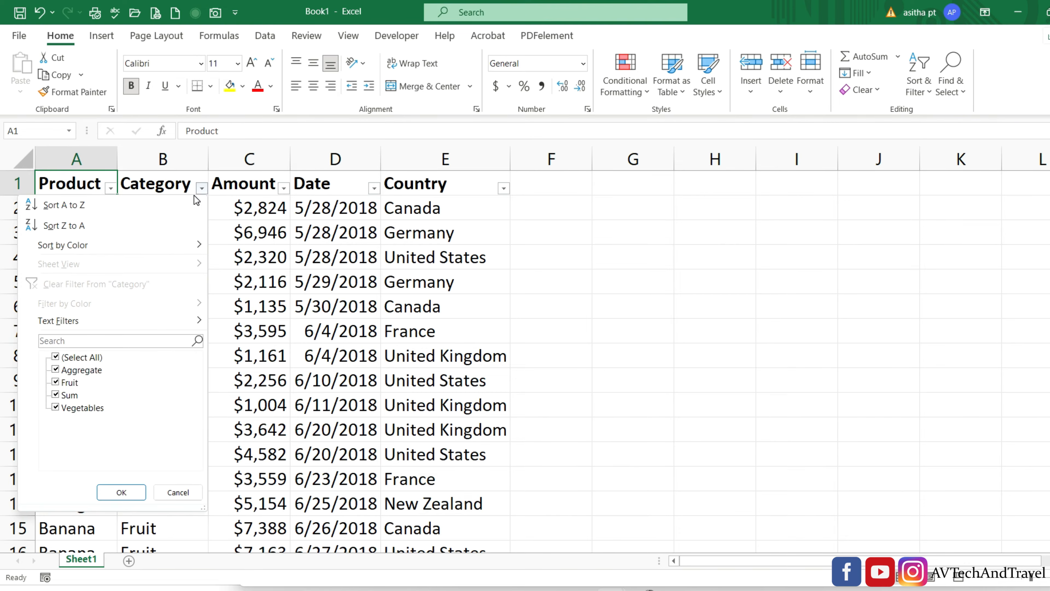
pyautogui.click(58, 358)
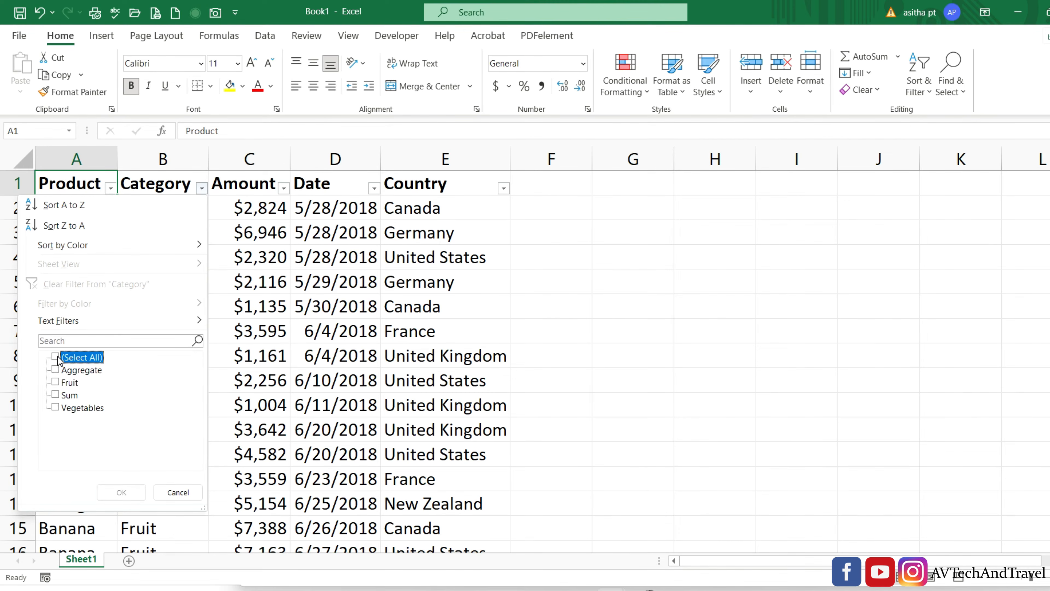
pyautogui.click(57, 383)
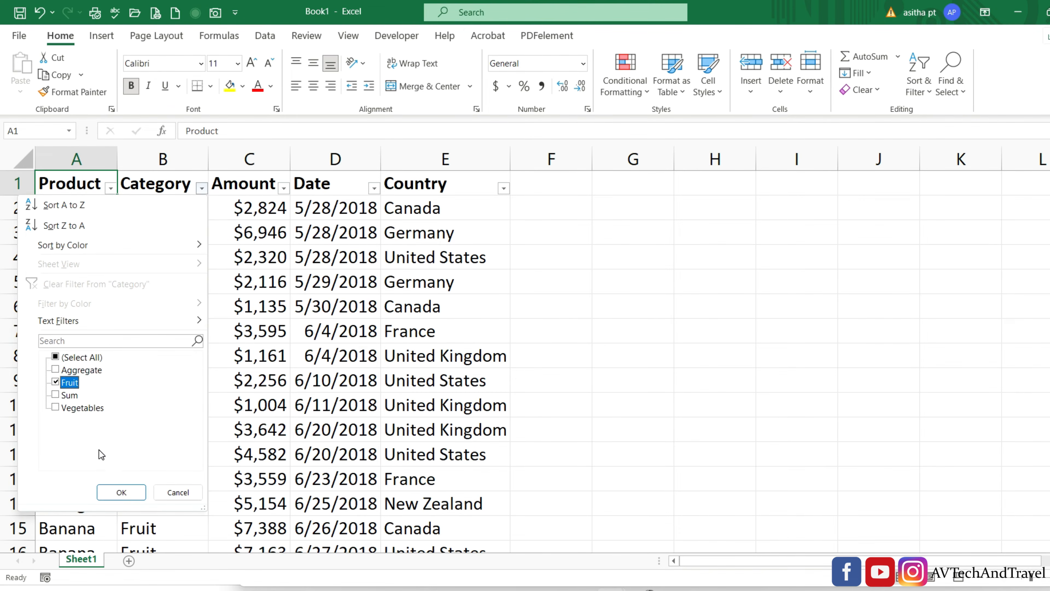
pyautogui.click(120, 492)
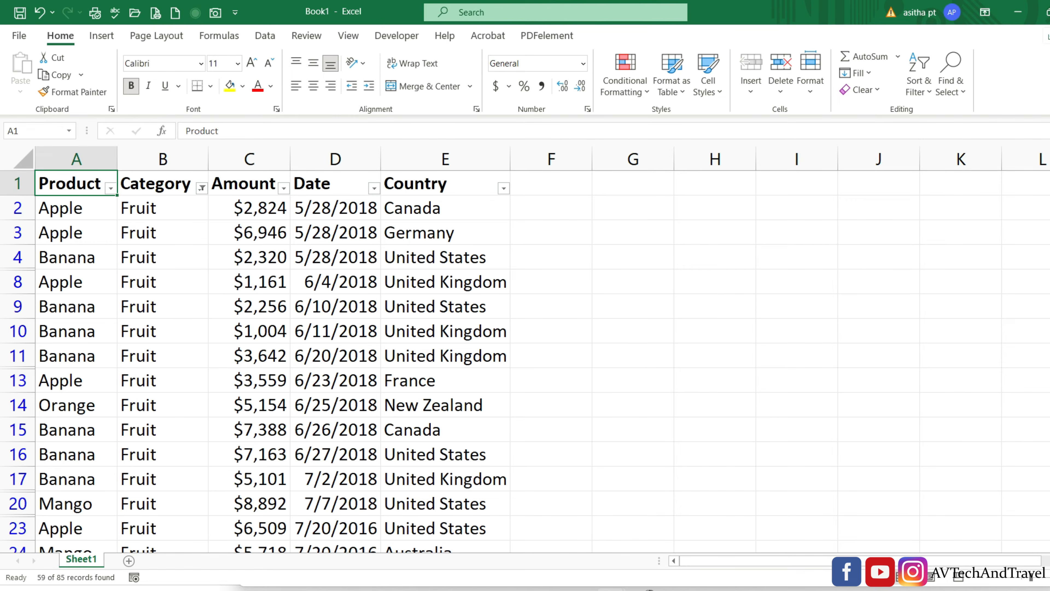
# Enter a SUM formula in C87, below the filtered data, over the Amount values C2 through C84.
pyautogui.scroll(-12, 525, 360)
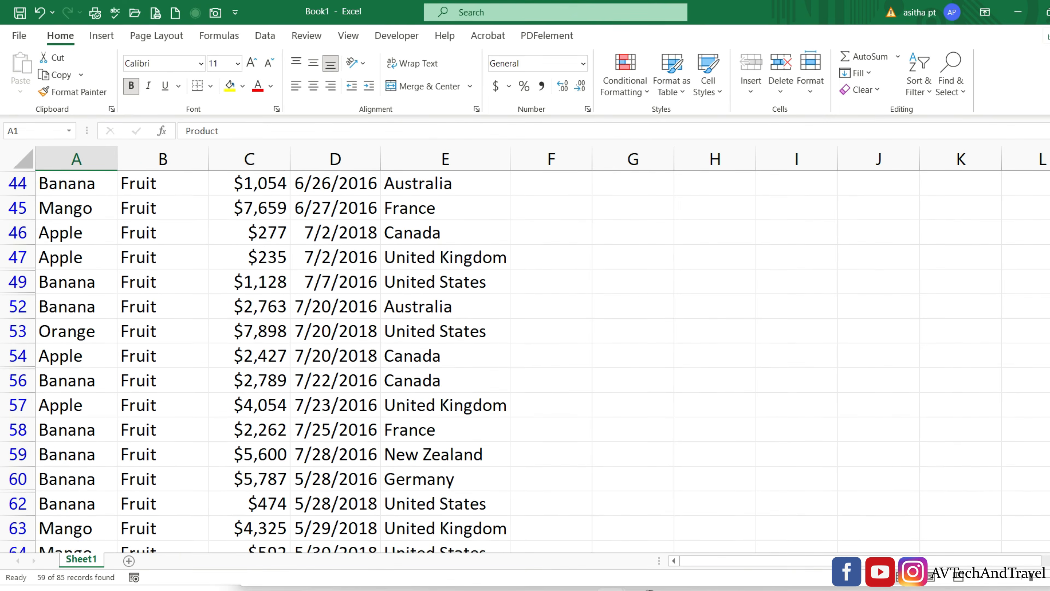
pyautogui.scroll(-4, 525, 360)
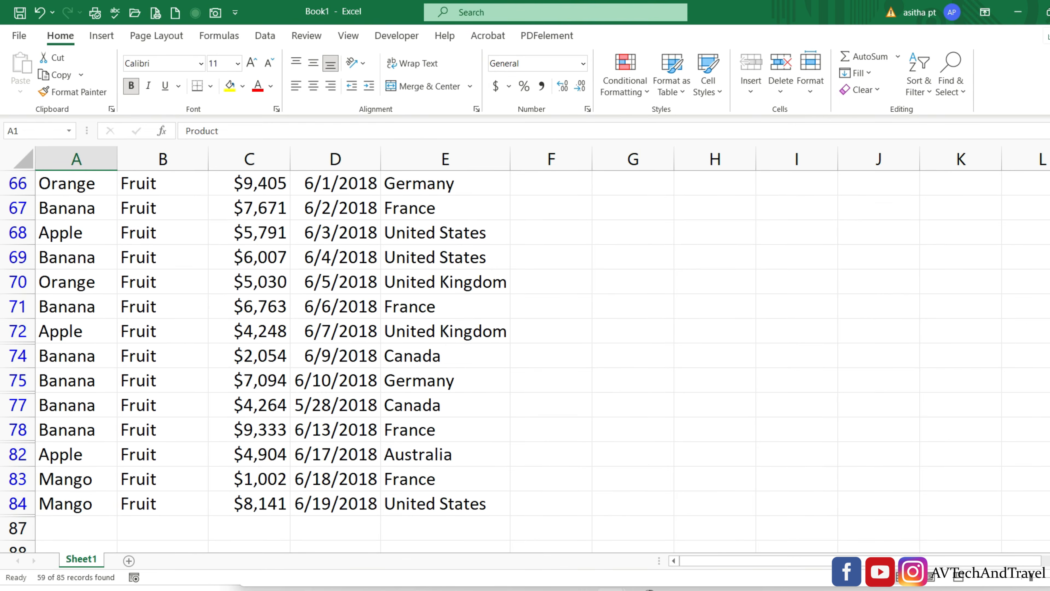
pyautogui.click(263, 530)
pyautogui.write('=sum')
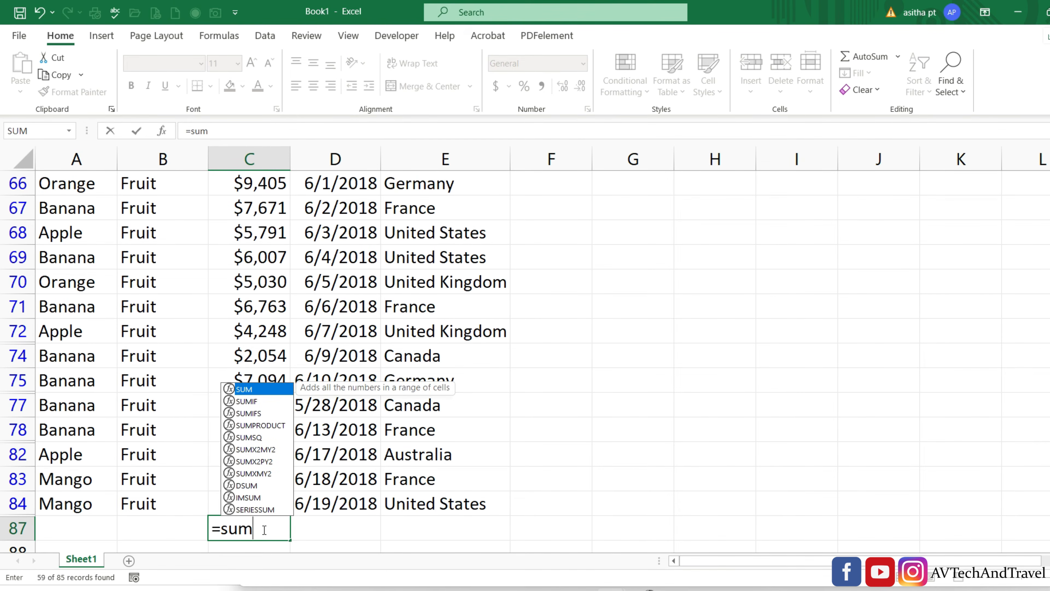
pyautogui.press('Tab')
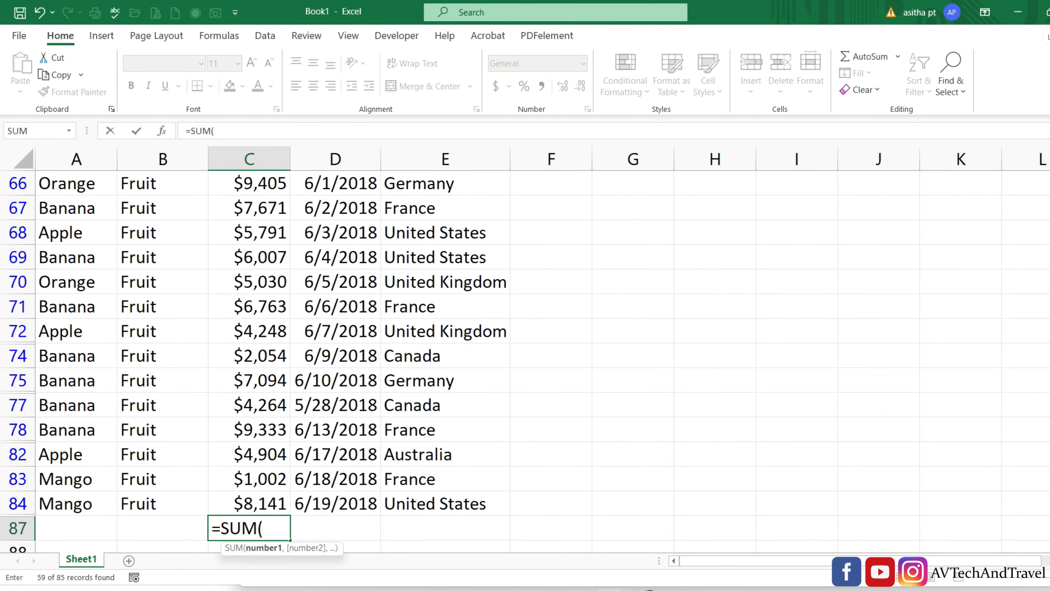
pyautogui.scroll(15, 279, 219)
pyautogui.moveTo(278, 219); pyautogui.dragTo(251, 497)
pyautogui.write(')')
pyautogui.press('Return')
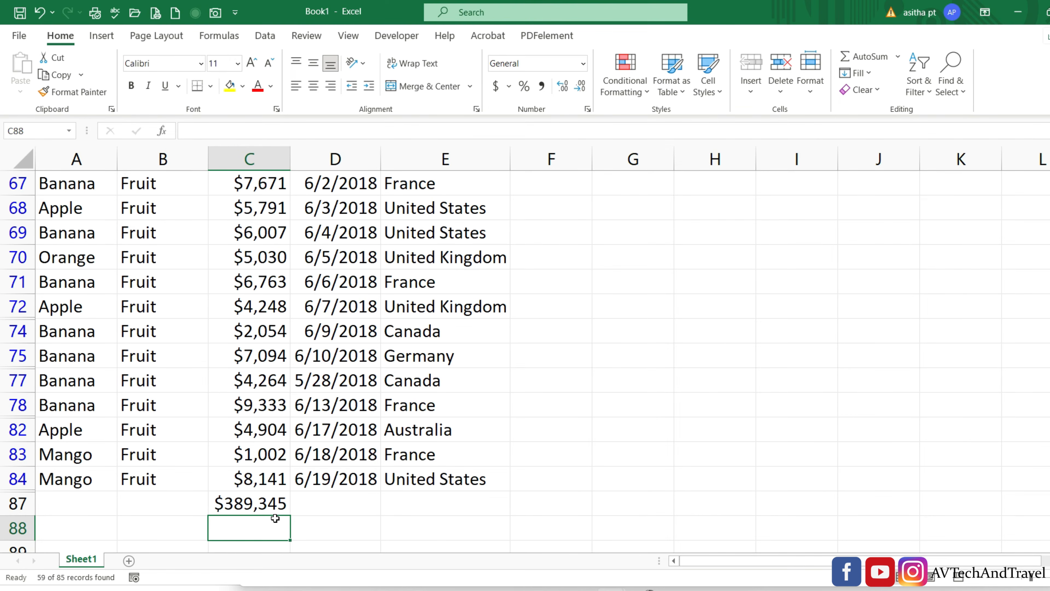
# Enter an AGGREGATE formula in C88 that sums the Amount values C2 through C84 with the option to ignore hidden rows.
pyautogui.doubleClick(260, 524)
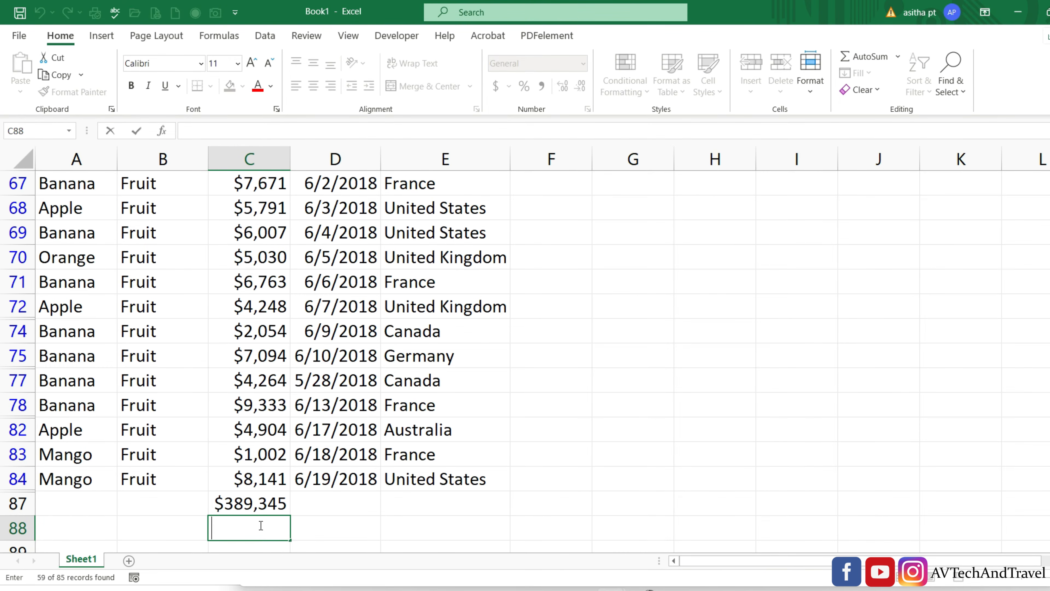
pyautogui.write('=a')
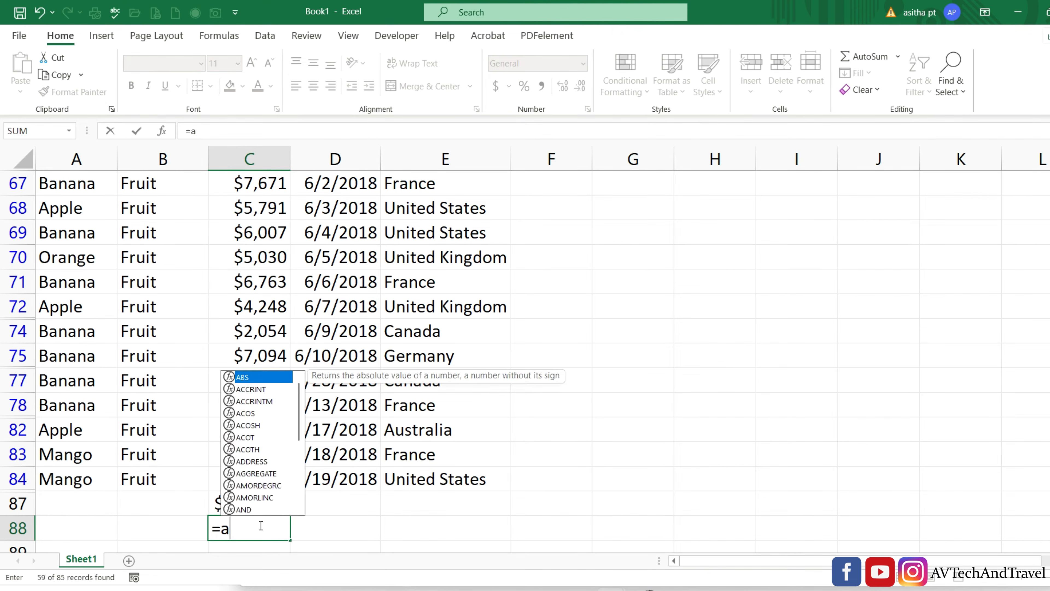
pyautogui.write('gg')
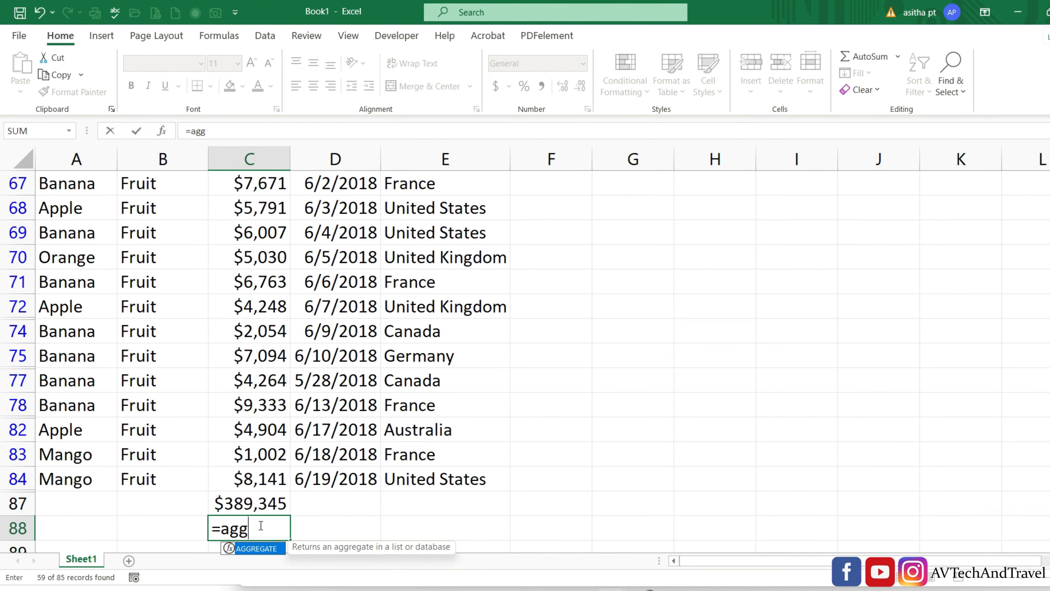
pyautogui.press('Tab')
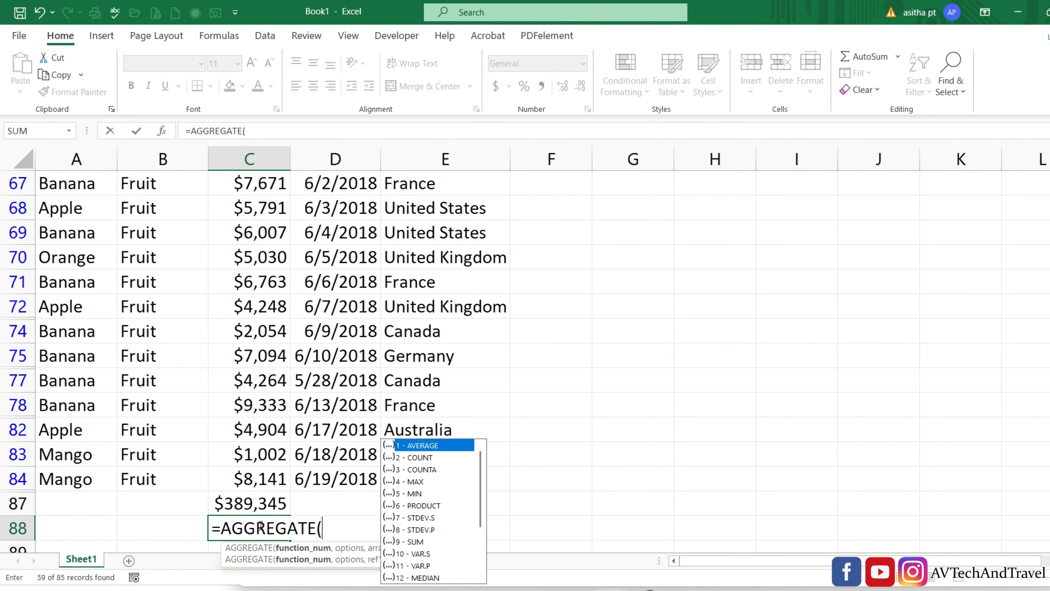
pyautogui.doubleClick(410, 545)
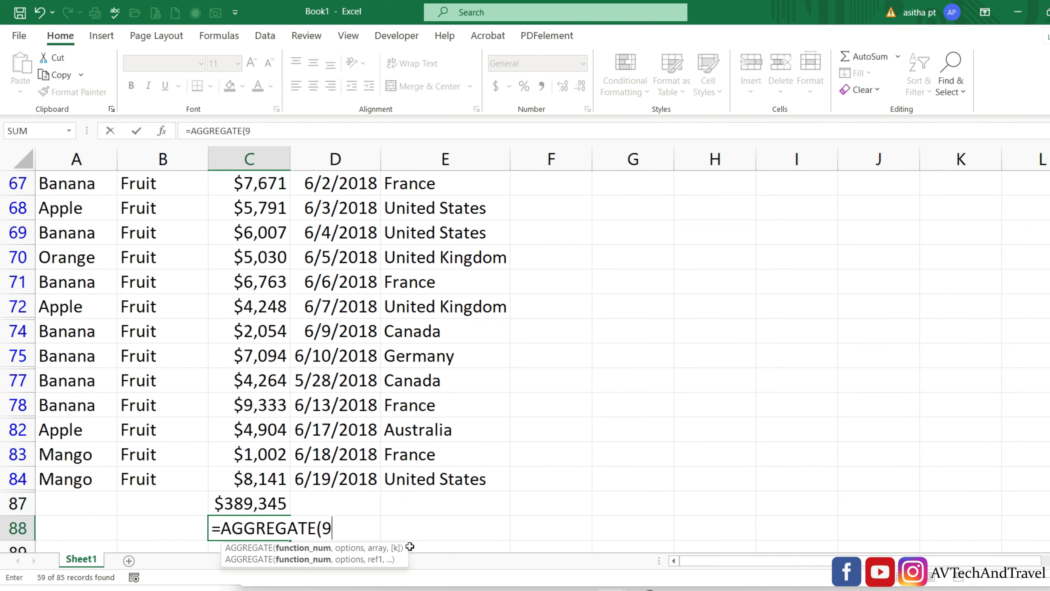
pyautogui.write(',')
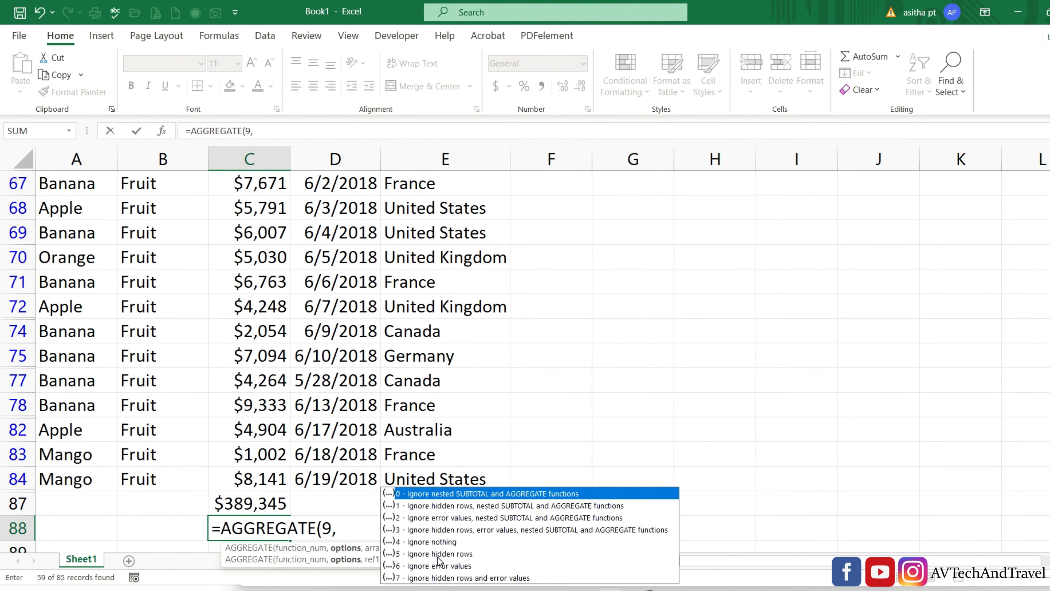
pyautogui.doubleClick(438, 554)
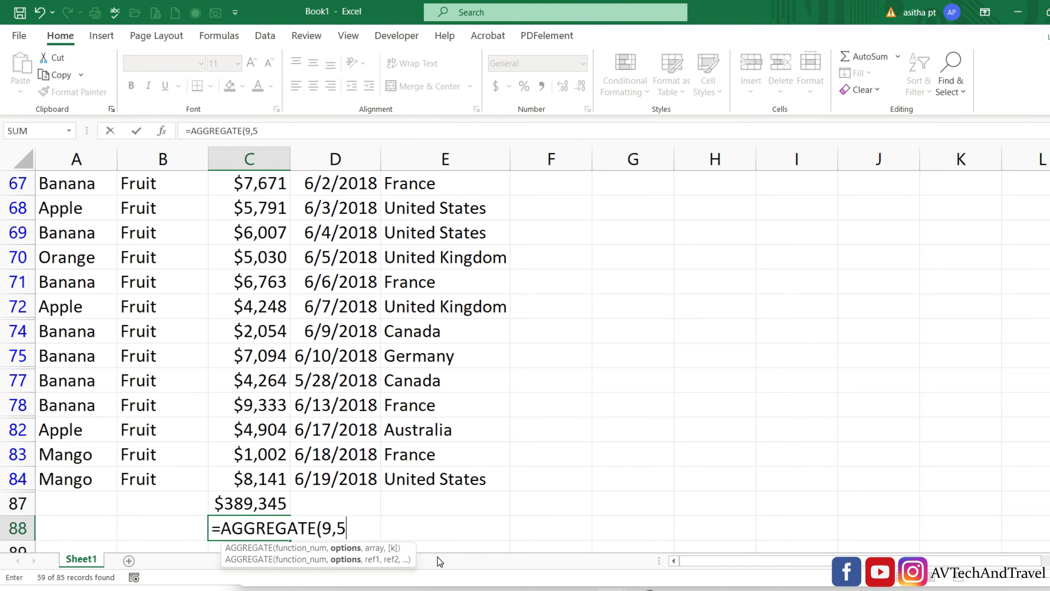
pyautogui.write(',')
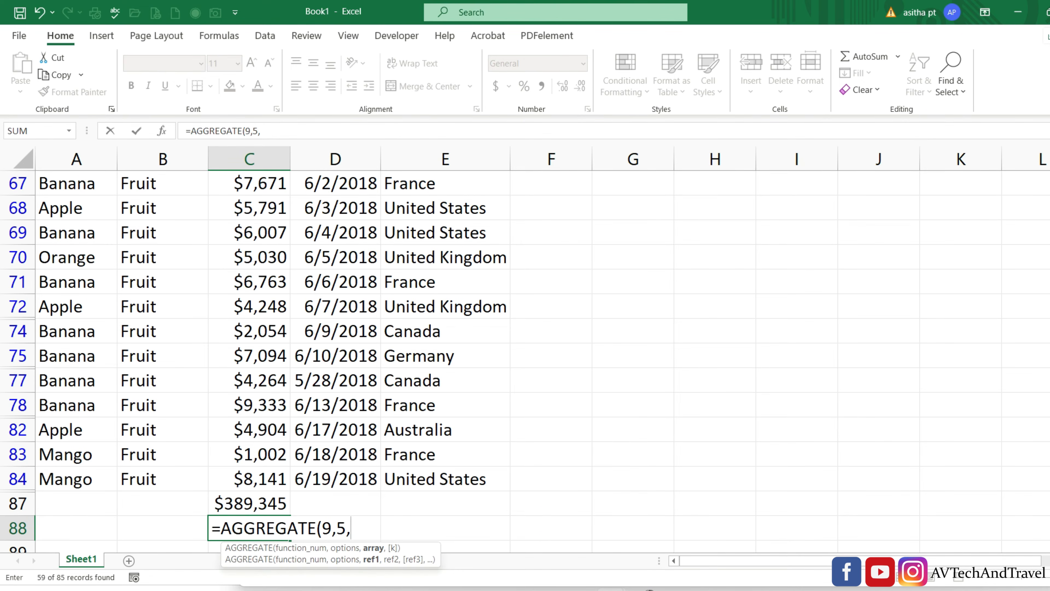
pyautogui.moveTo(249, 209); pyautogui.dragTo(263, 479)
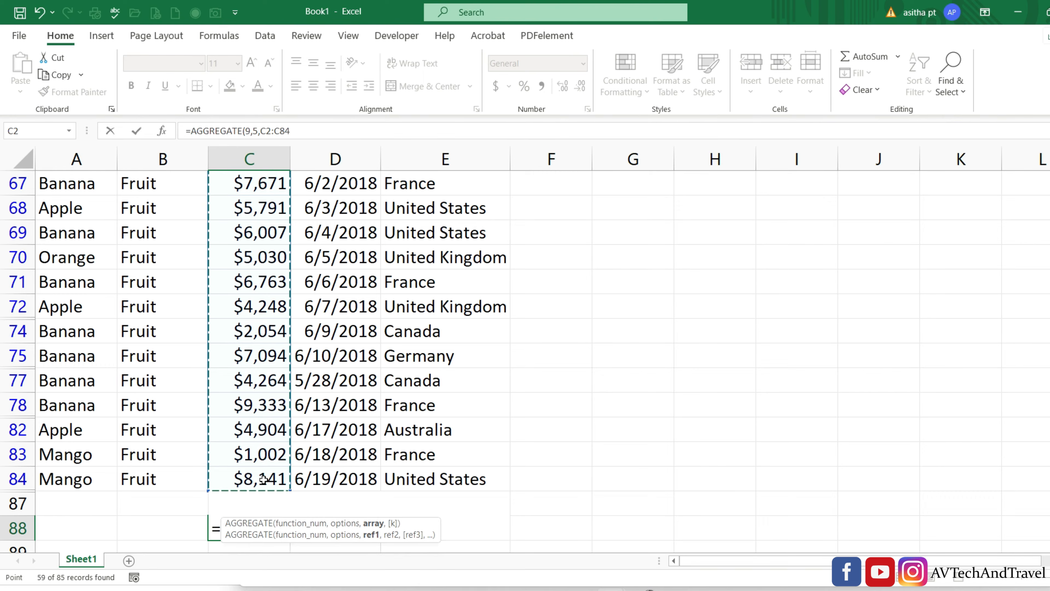
pyautogui.write(')')
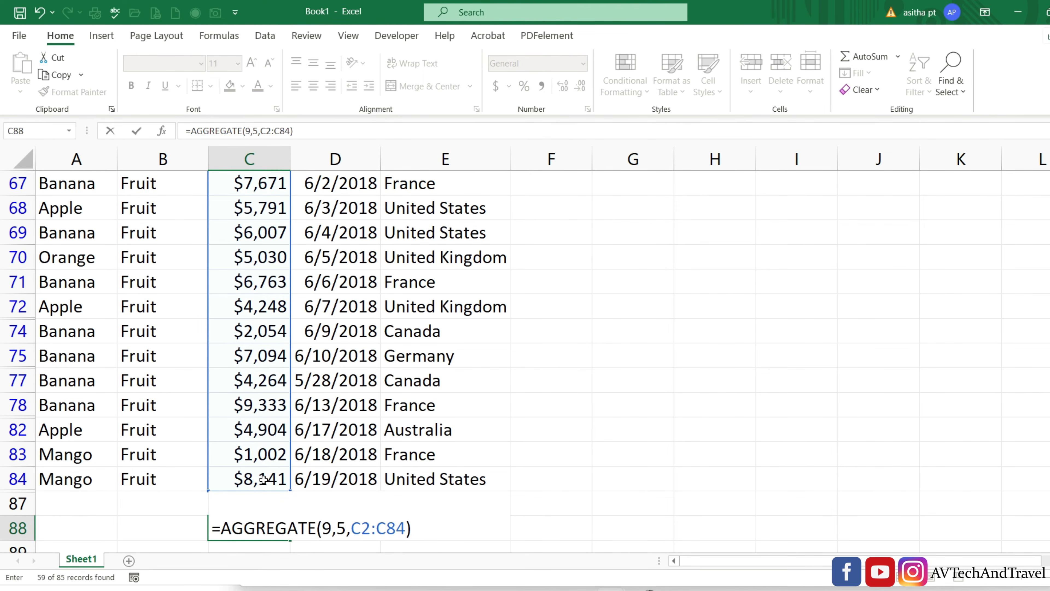
pyautogui.press('Return')
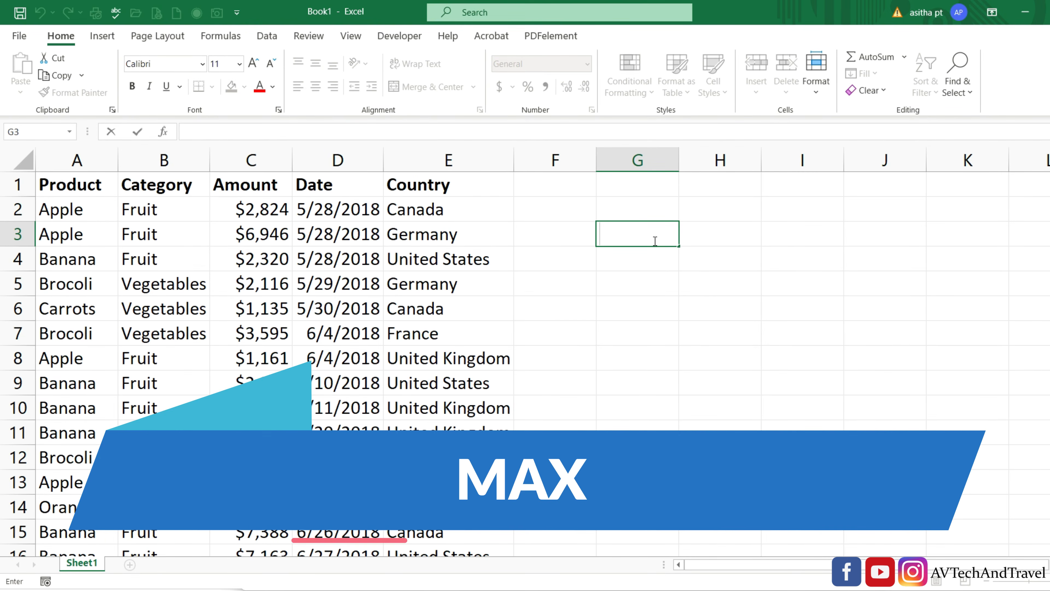
# Enter an AGGREGATE formula in G3 using MAX with the Ignore nothing option over the Amount values C2 through C84.
pyautogui.write('=agg')
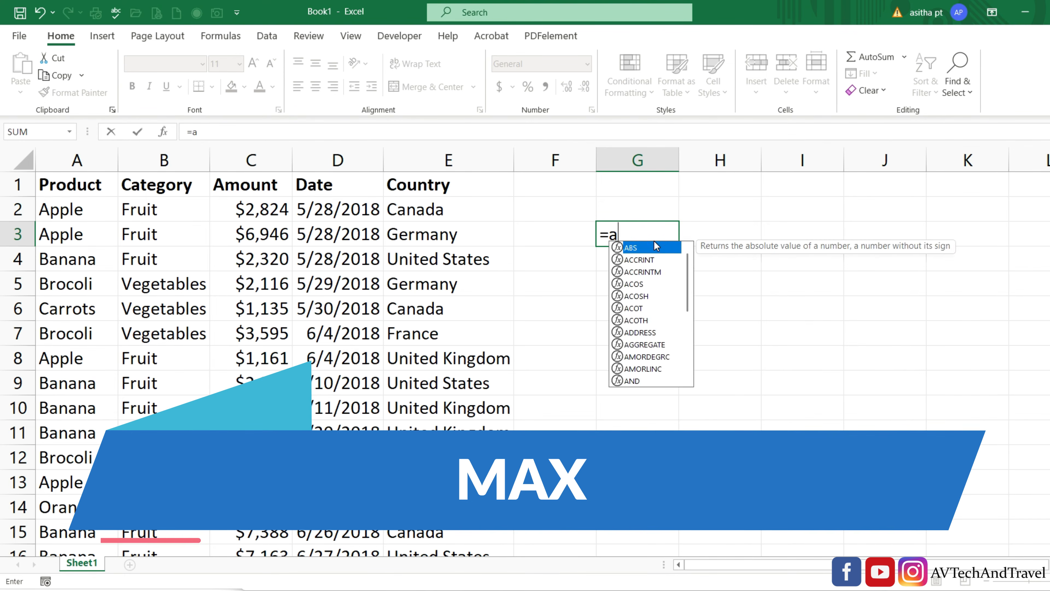
pyautogui.press('Tab')
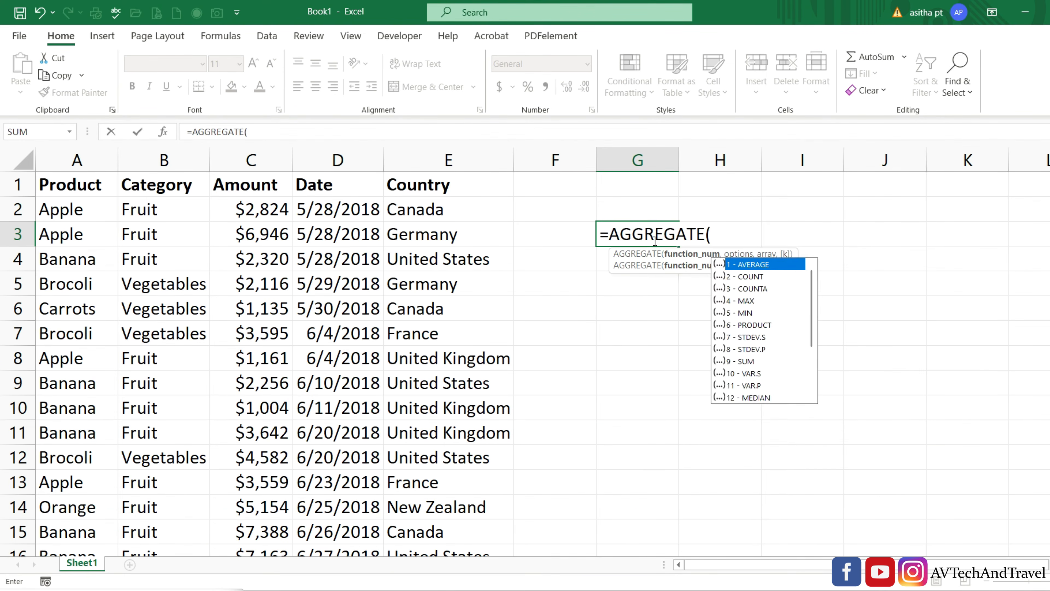
pyautogui.doubleClick(746, 300)
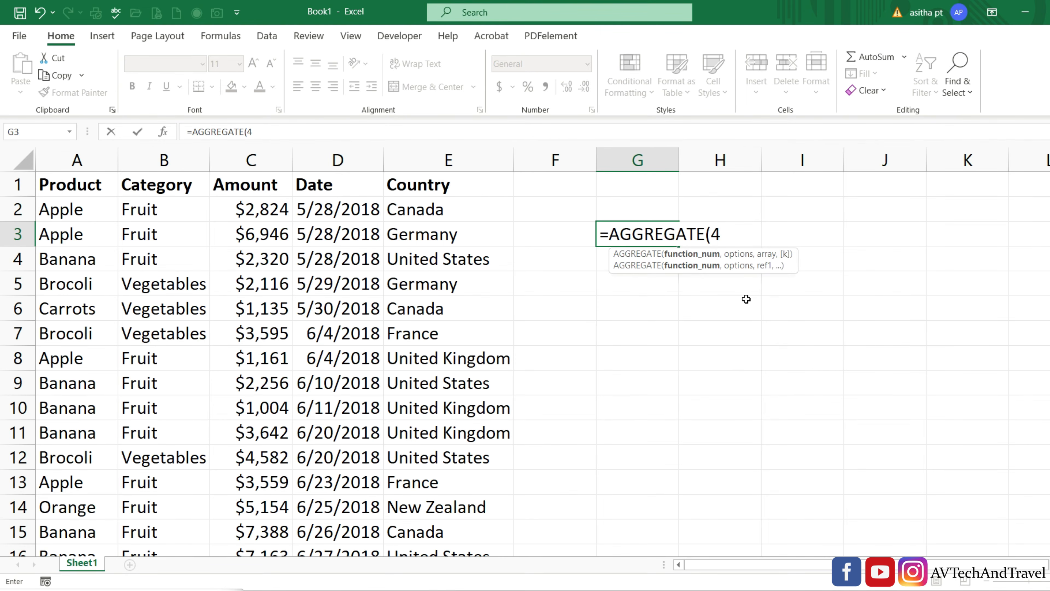
pyautogui.write(',')
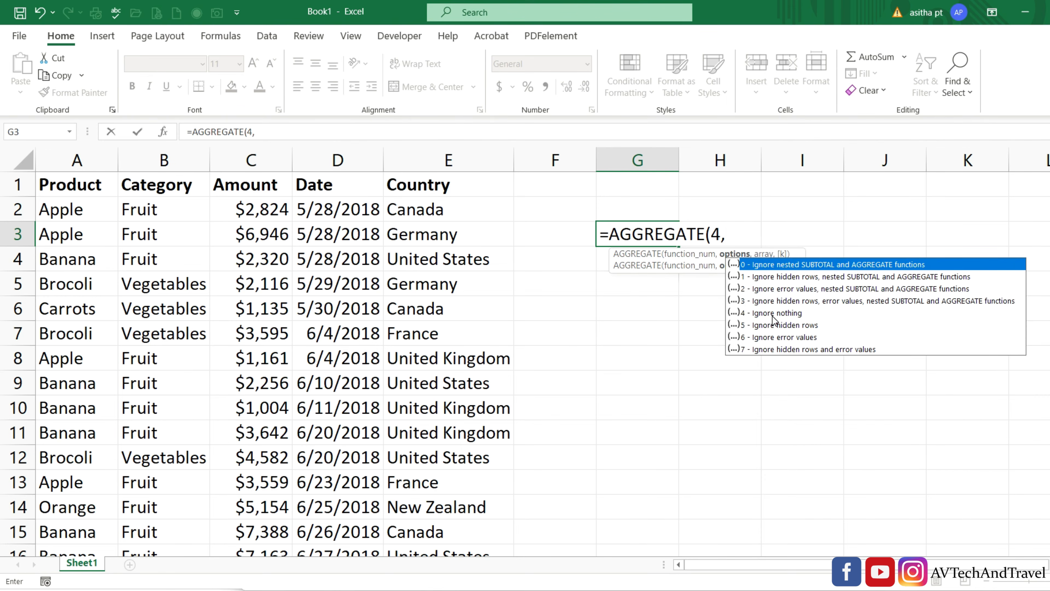
pyautogui.doubleClick(772, 316)
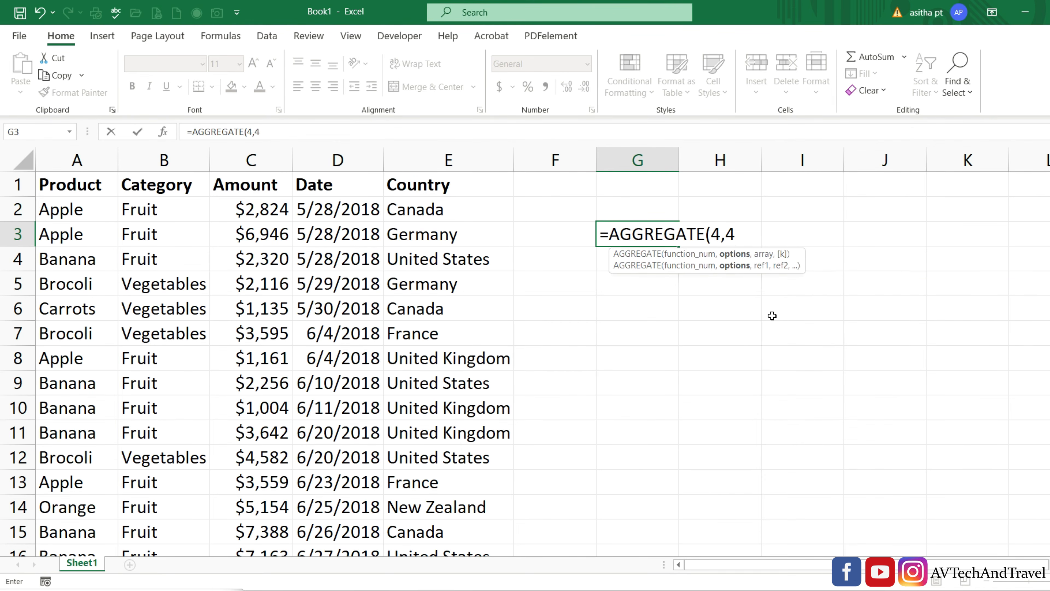
pyautogui.write(',')
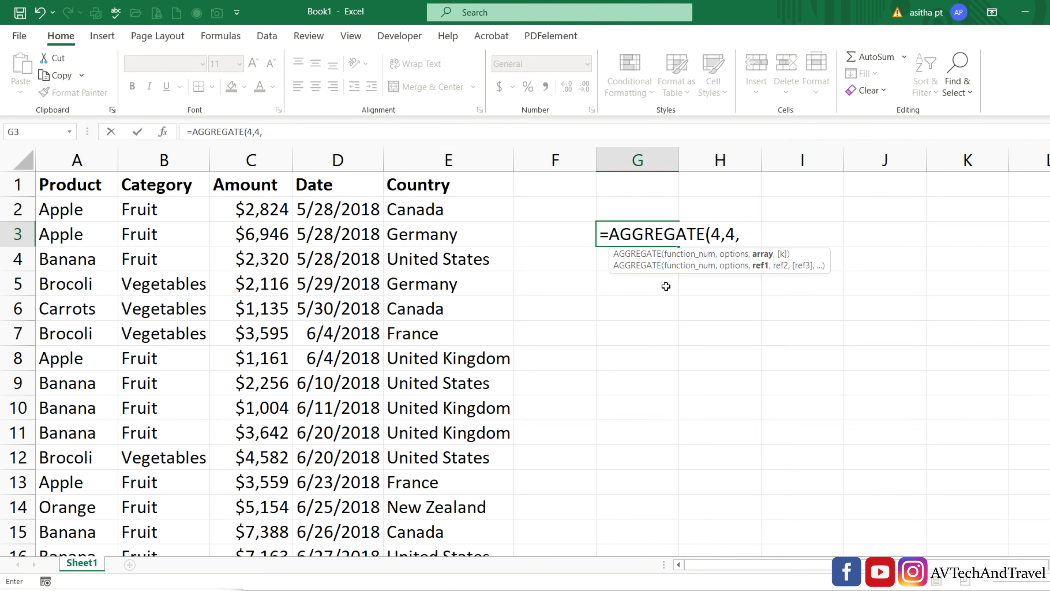
pyautogui.moveTo(252, 210); pyautogui.dragTo(289, 557)
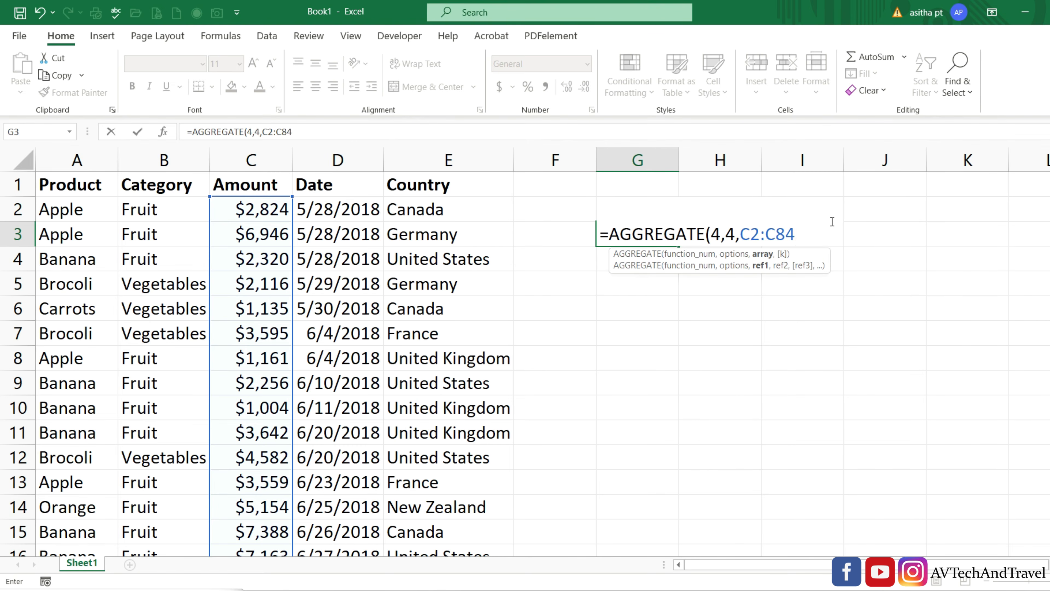
pyautogui.write(')')
pyautogui.press('Return')
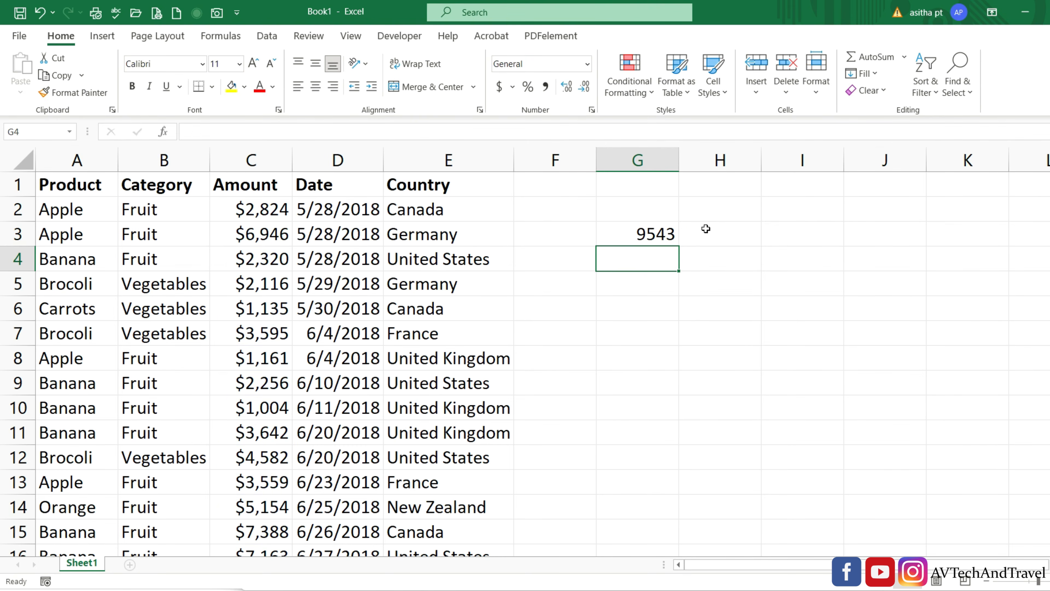
pyautogui.click(668, 232)
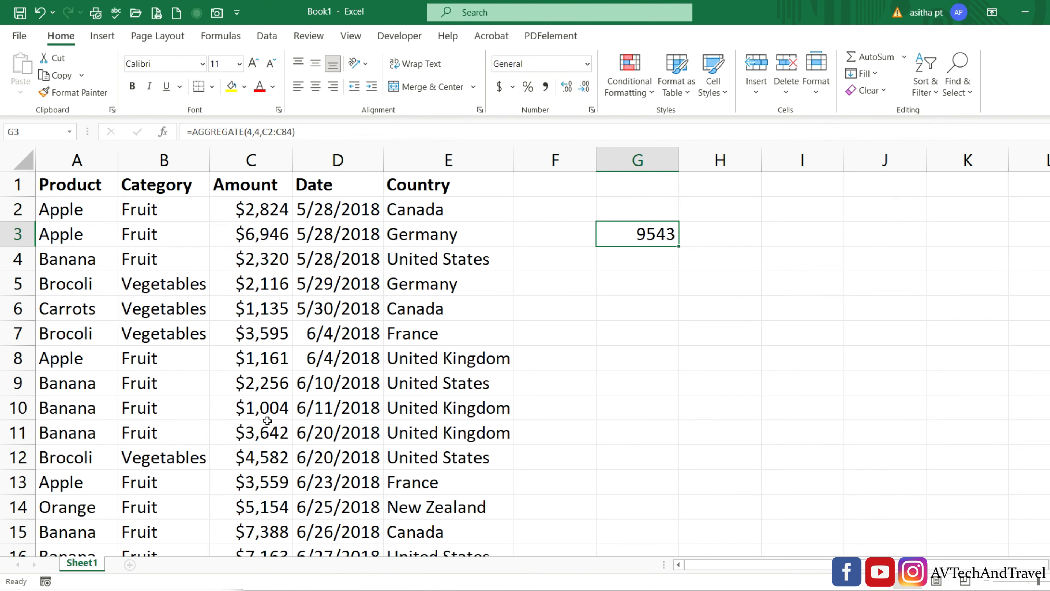
# Start an AGGREGATE formula in G4 with function 14 - LARGE and option 4 - Ignore nothing.
pyautogui.click(663, 254)
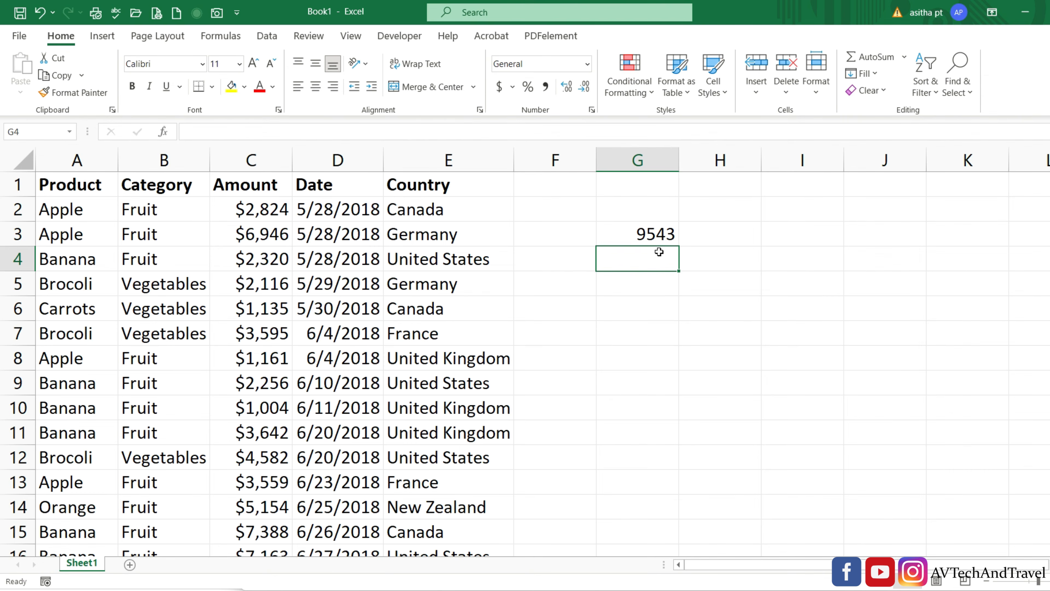
pyautogui.write('=agg')
pyautogui.press('Tab')
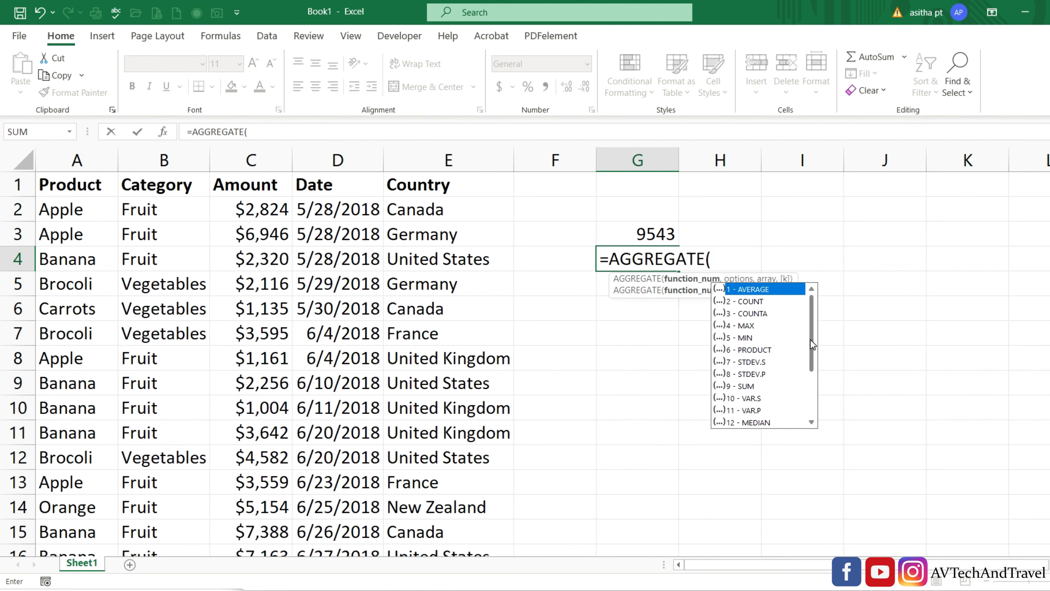
pyautogui.moveTo(813, 344); pyautogui.dragTo(811, 372)
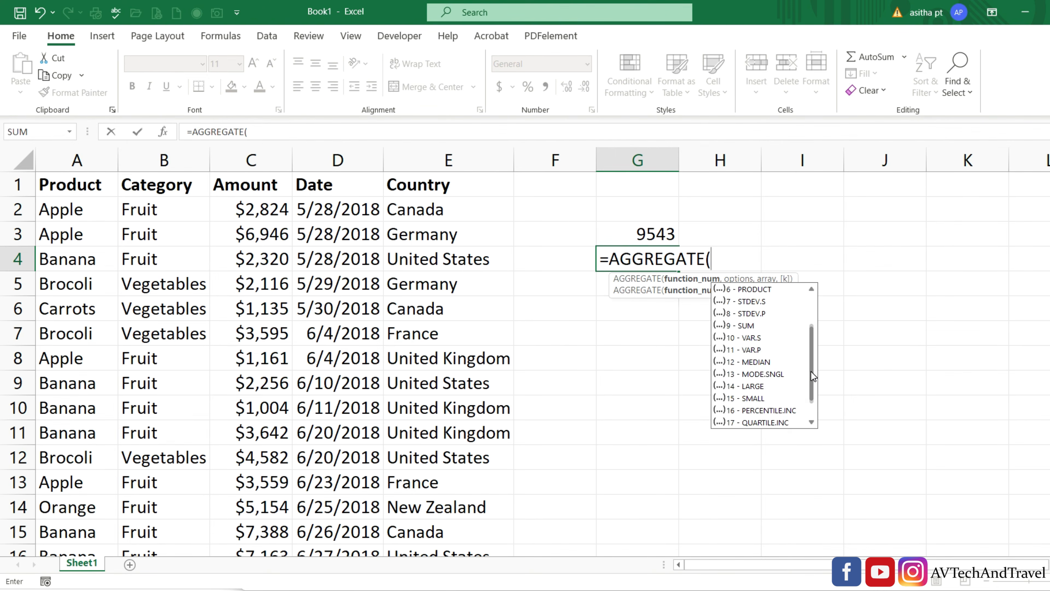
pyautogui.doubleClick(762, 385)
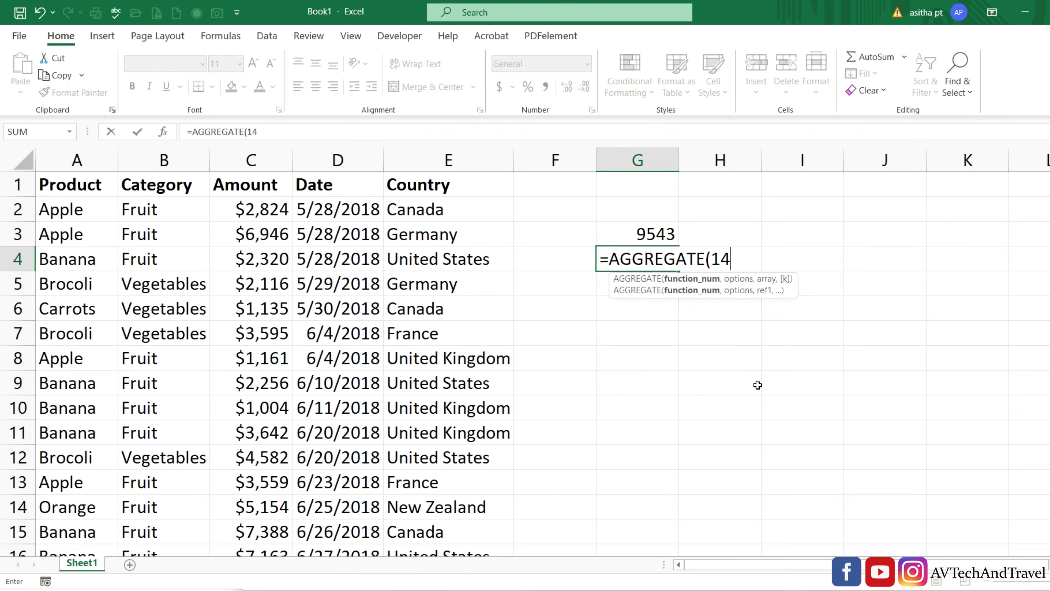
pyautogui.write(',')
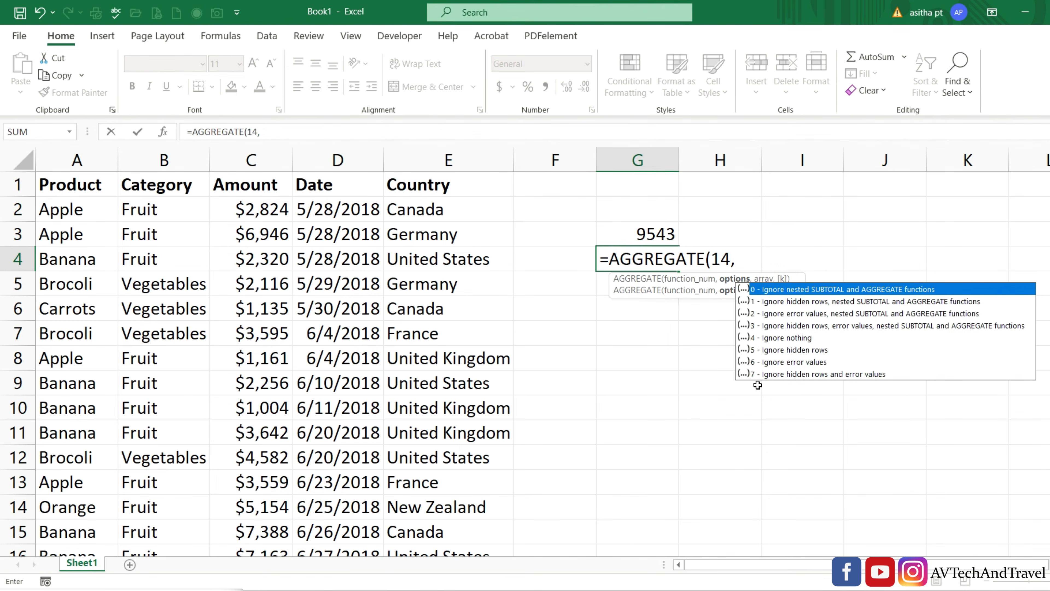
pyautogui.doubleClick(808, 338)
pyautogui.write(',')
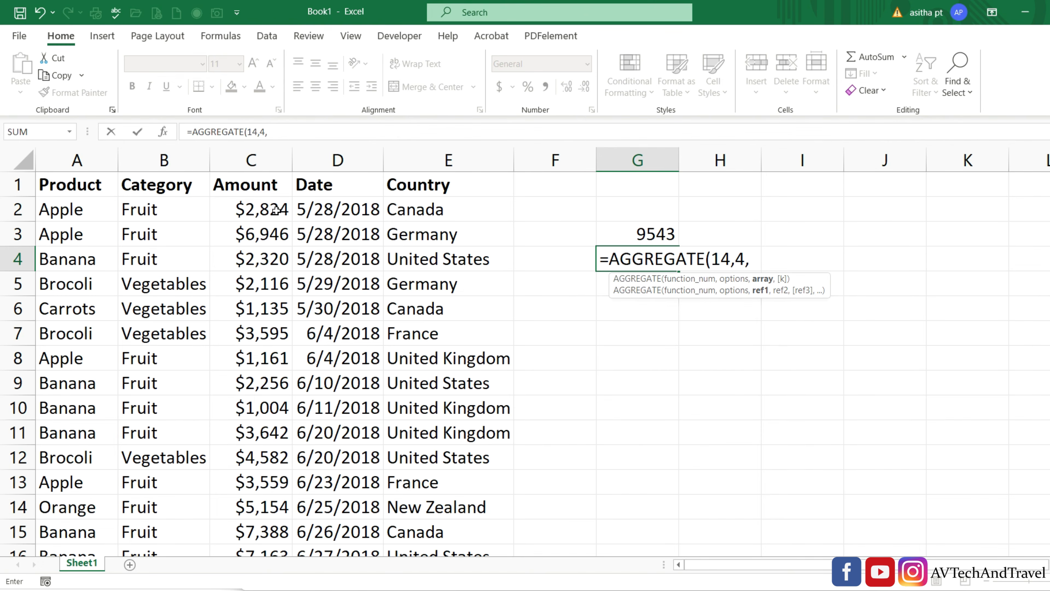
# Complete the G4 formula with the Amount values C2 through C9 as its array and {1,2} as the k argument.
pyautogui.moveTo(275, 209); pyautogui.dragTo(272, 378)
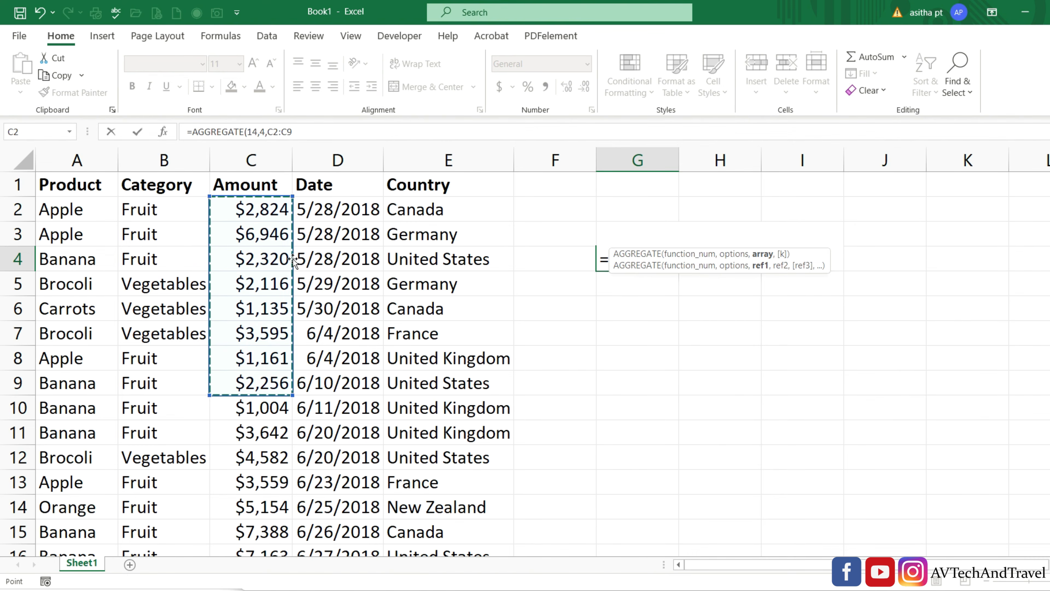
pyautogui.write(',')
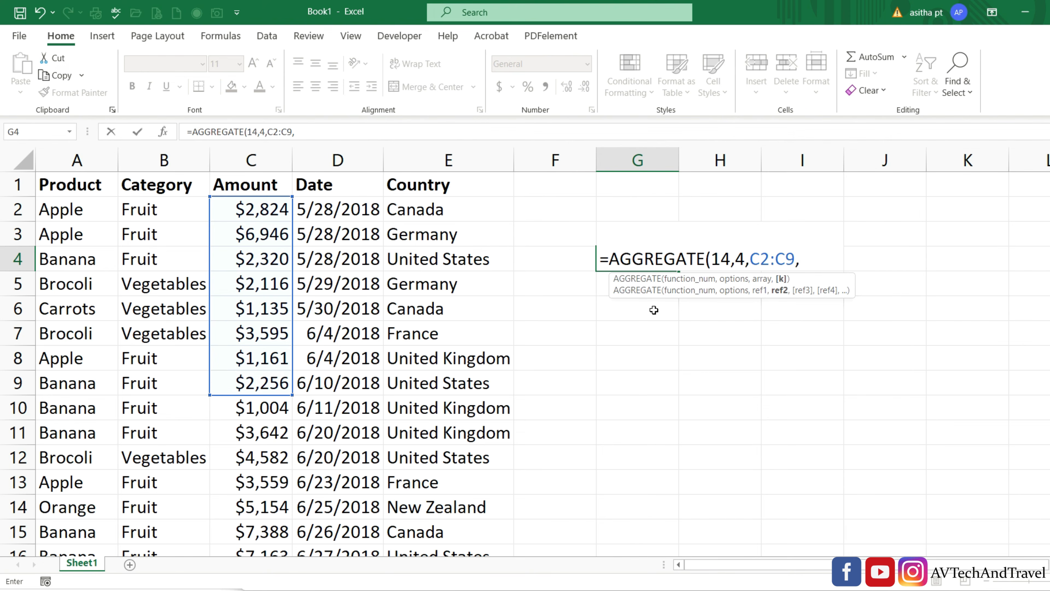
pyautogui.write('{1,2')
pyautogui.write('})')
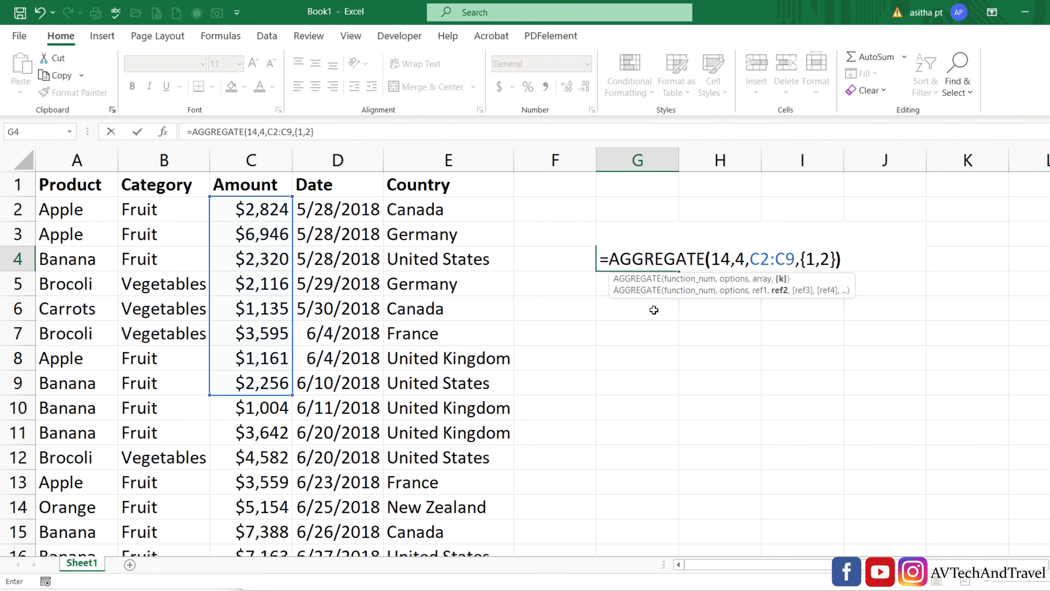
pyautogui.press('Return')
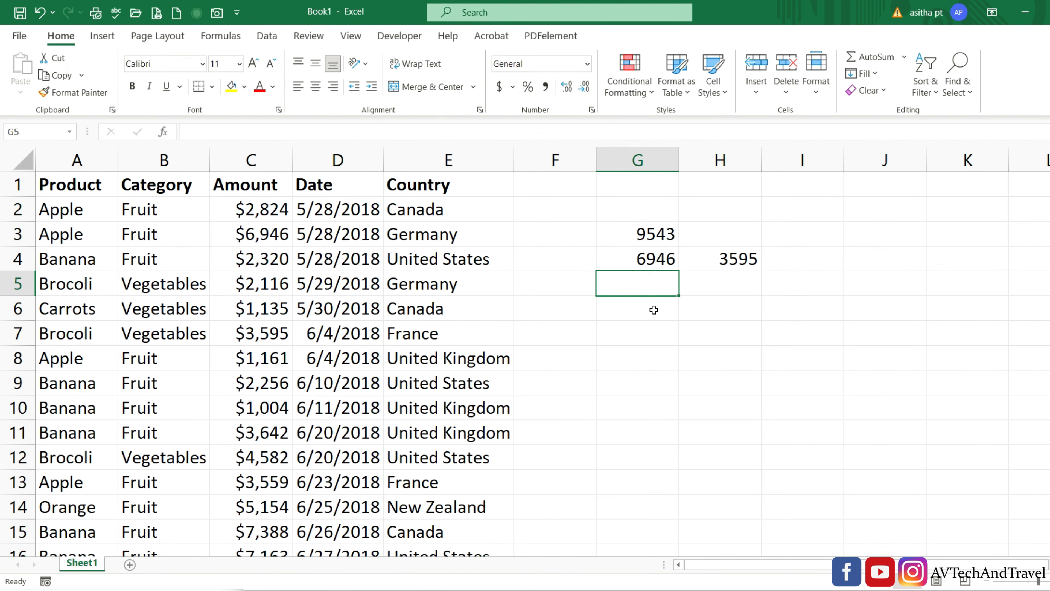
# Extend the k argument of the AGGREGATE formula in G4 to {1,2,3}.
pyautogui.moveTo(256, 209); pyautogui.dragTo(256, 382)
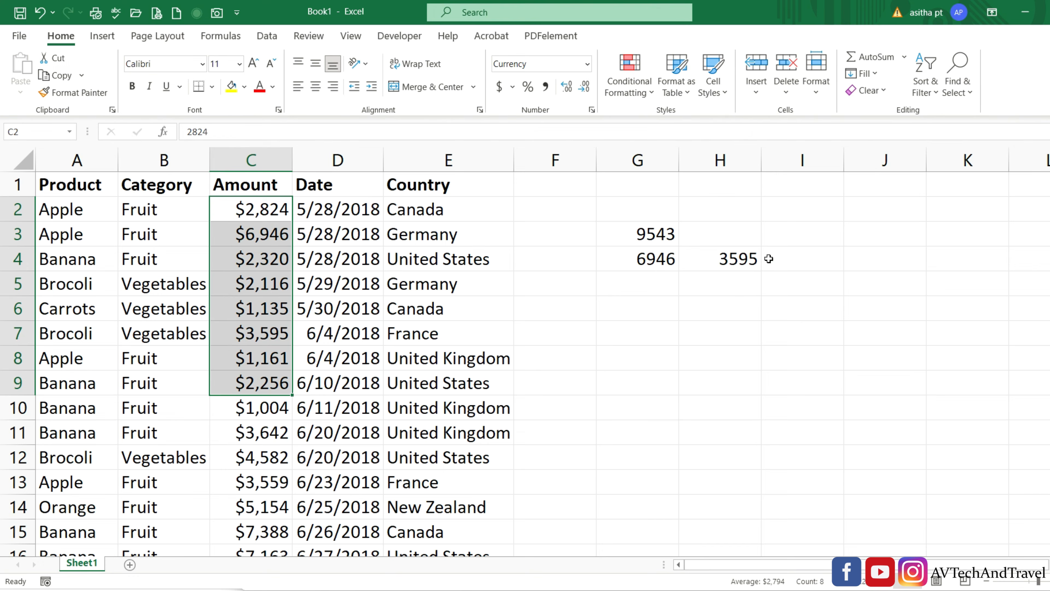
pyautogui.doubleClick(669, 262)
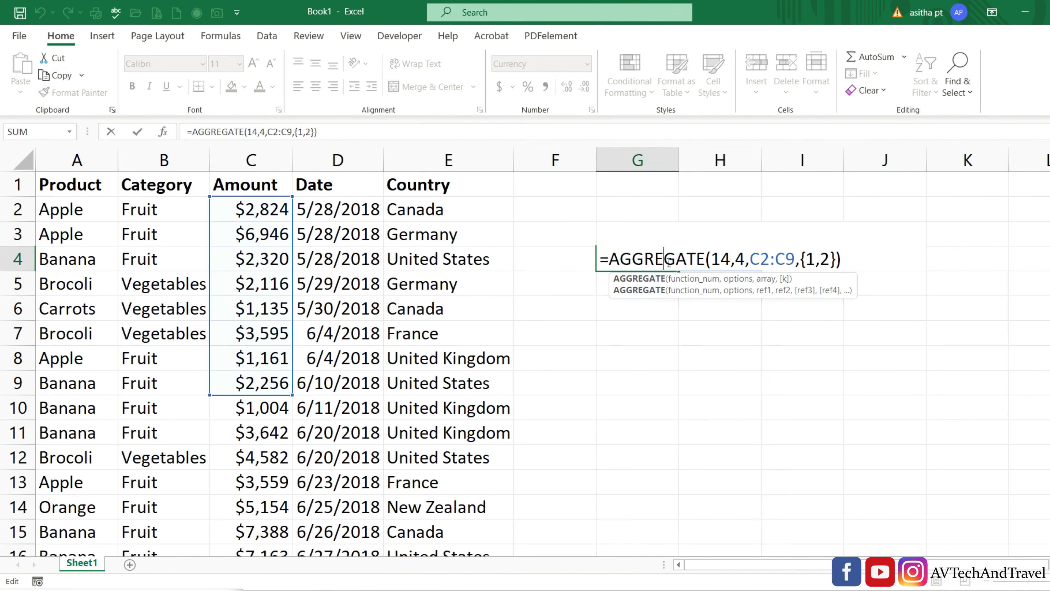
pyautogui.click(831, 259)
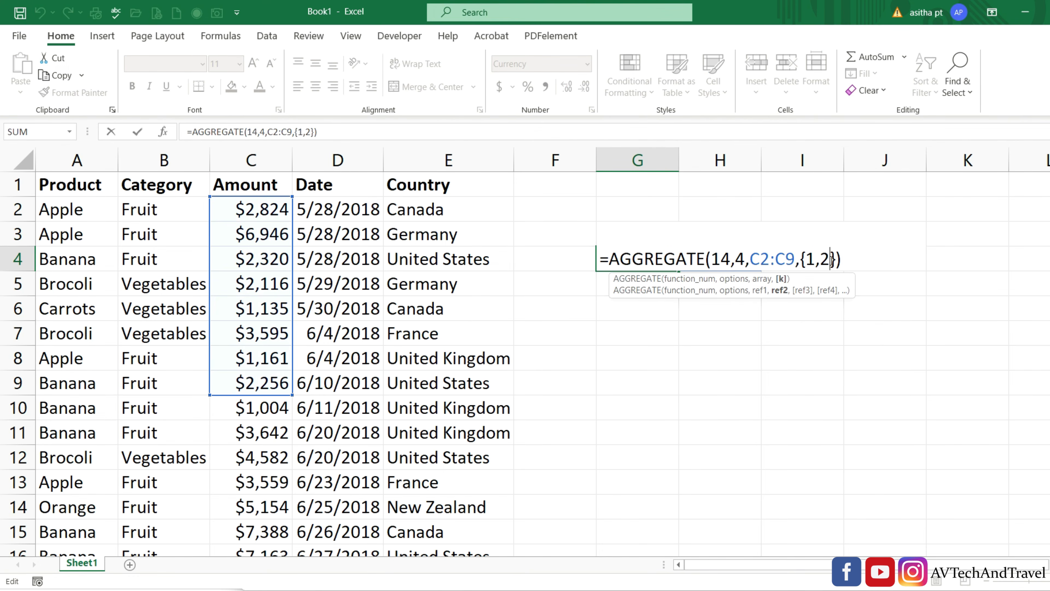
pyautogui.write(',3')
pyautogui.press('Return')
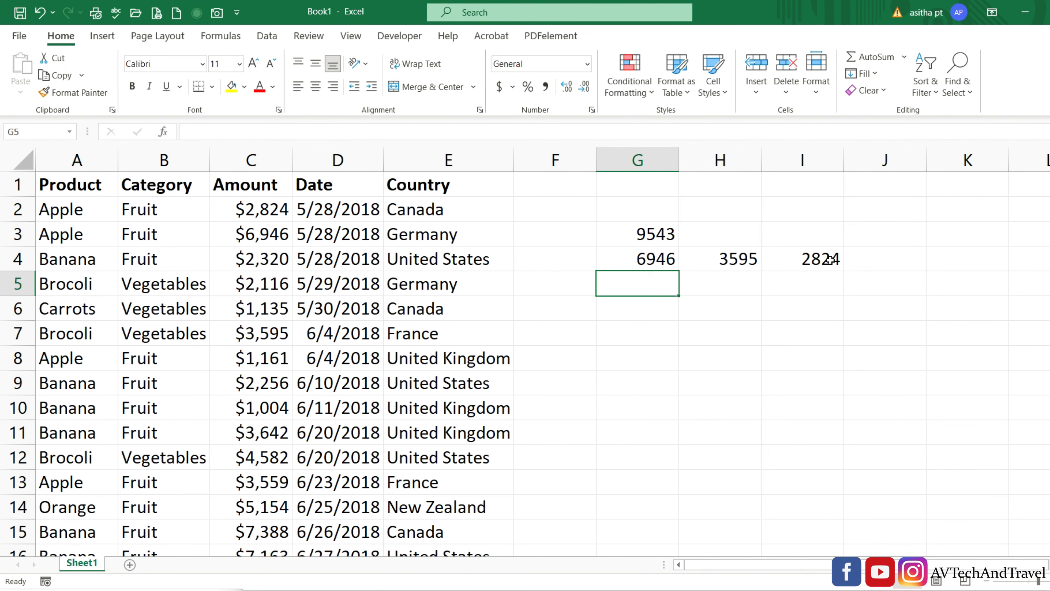